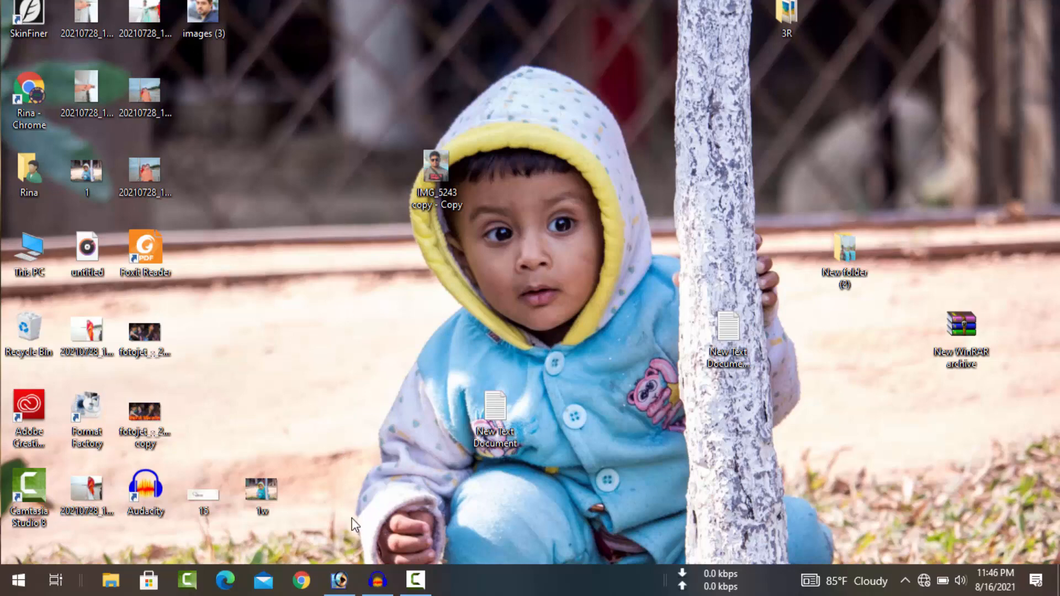
Step: Switch to Photoshop and shift the flowering vine strip slightly downward at the far edge of the 02.psd collage
click(339, 579)
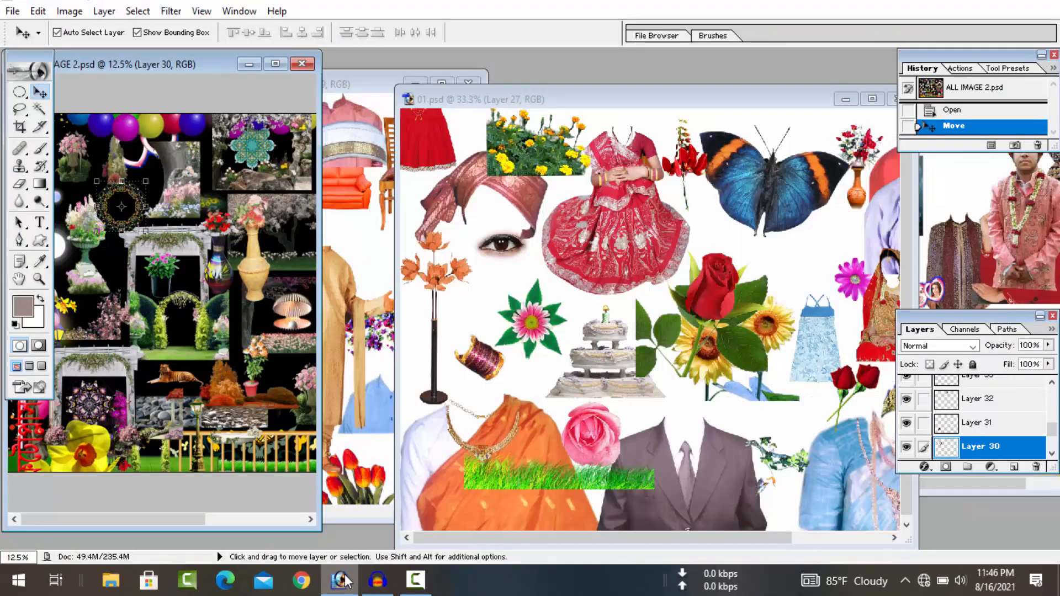
drag(690, 104, 756, 148)
click(360, 251)
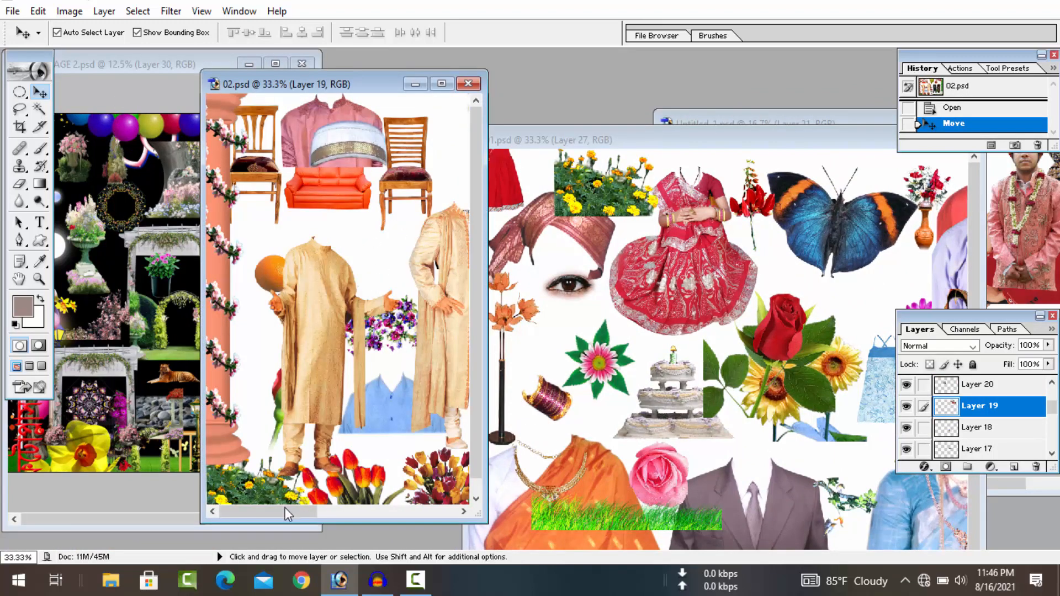
drag(285, 508, 435, 506)
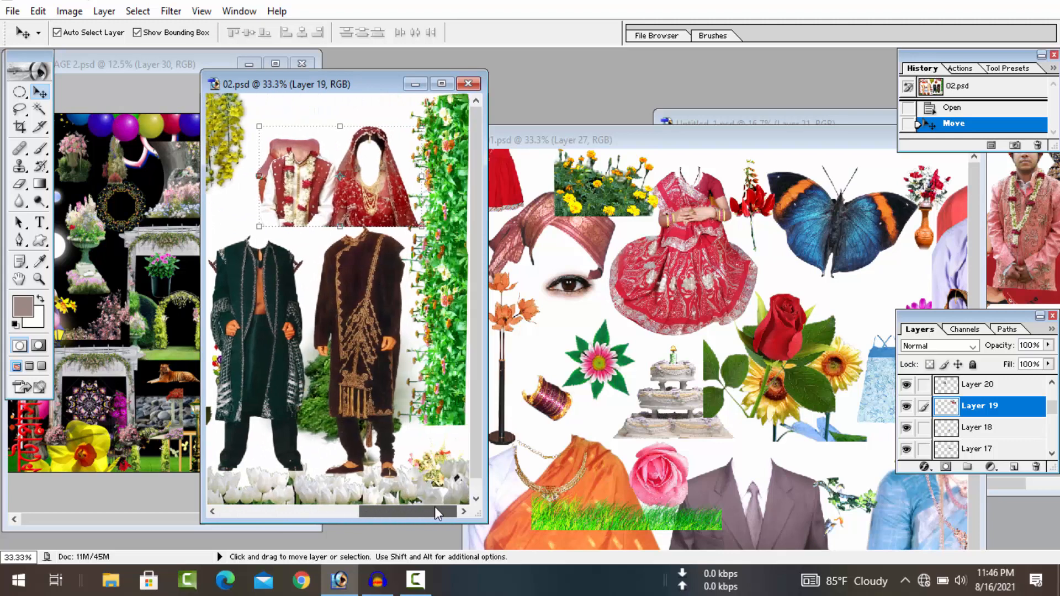
drag(442, 382, 435, 417)
Step: Bring 01.psd to the front, reposition its window and enlarge it to show the whole canvas
click(610, 245)
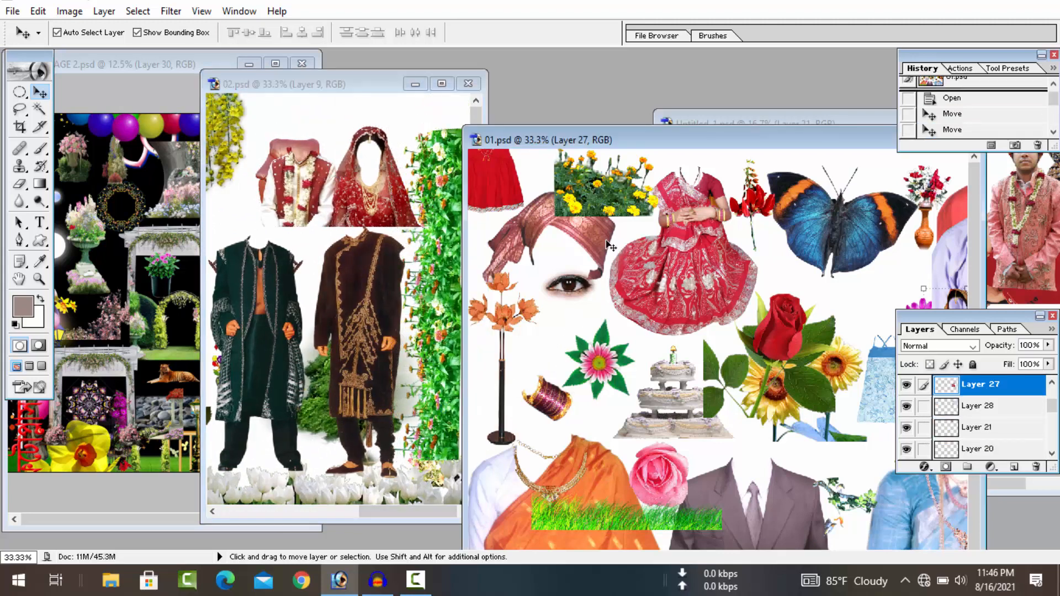
drag(632, 138, 304, 88)
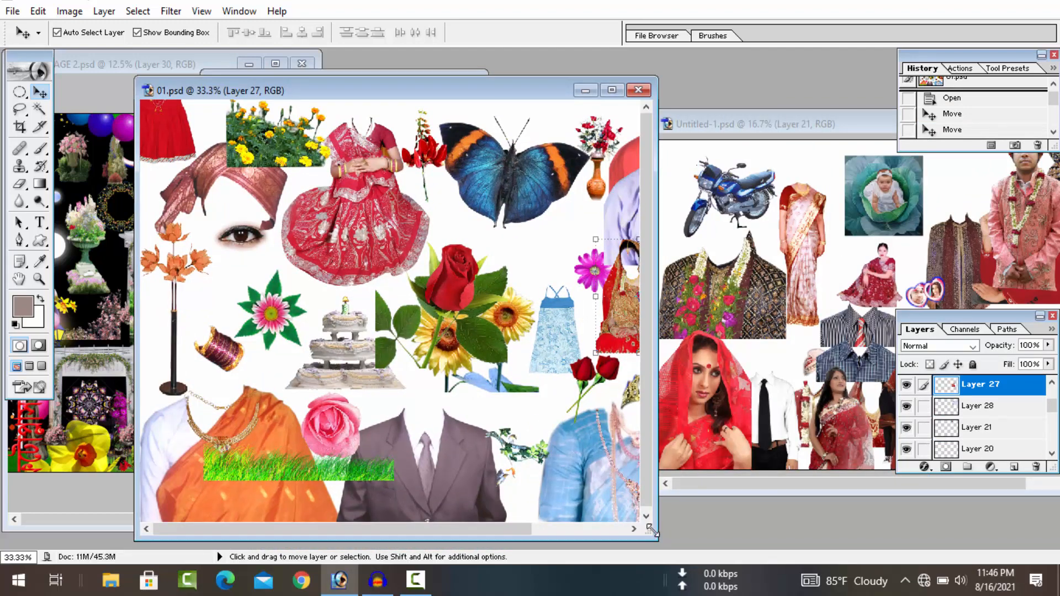
drag(651, 530, 831, 549)
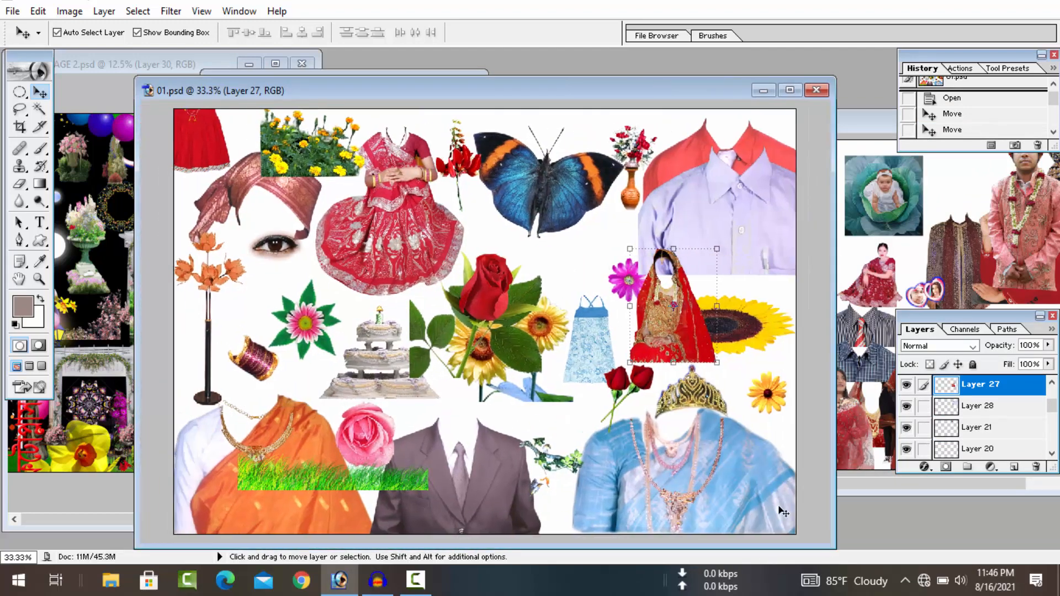
Step: Slightly reposition the red rose, red dress, butterfly, red flower stem and marigold patch in the 01.psd collage
drag(490, 312, 495, 334)
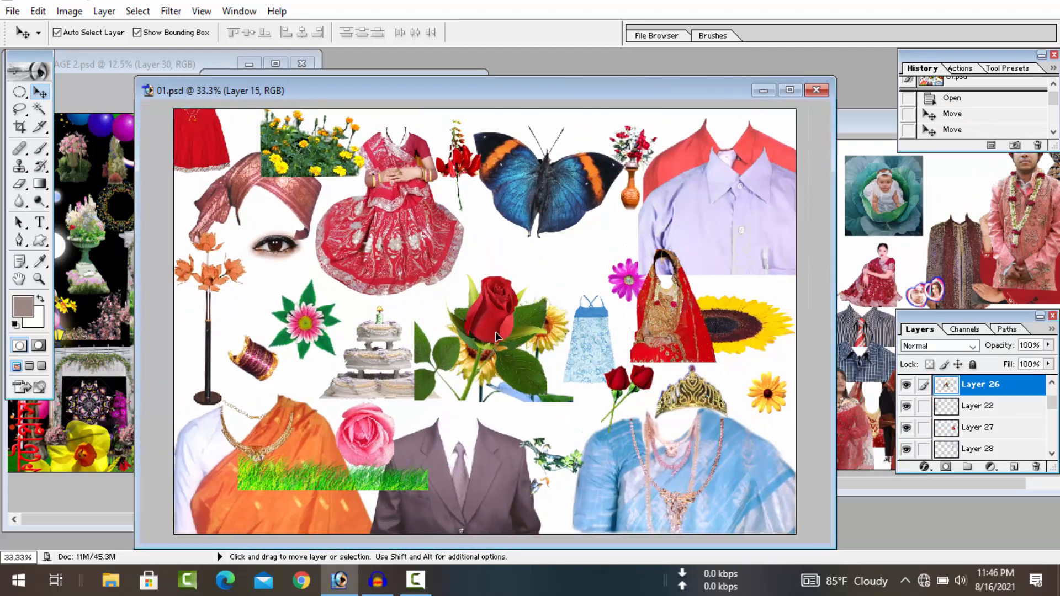
drag(406, 237, 385, 254)
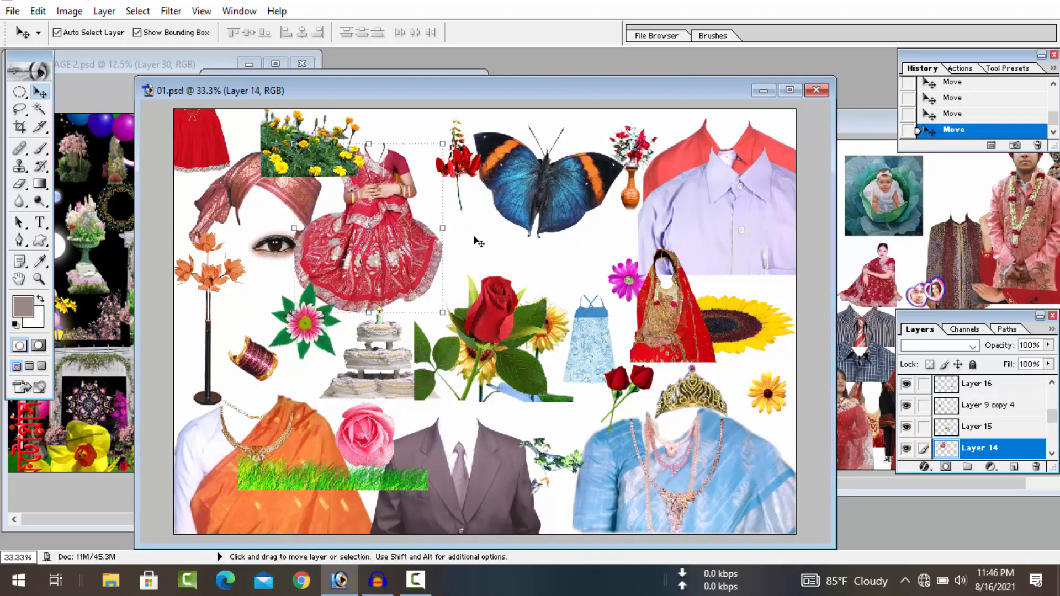
mouse_move(547, 185)
mouse_down()
mouse_move(546, 235)
mouse_move(557, 198)
mouse_up()
click(447, 172)
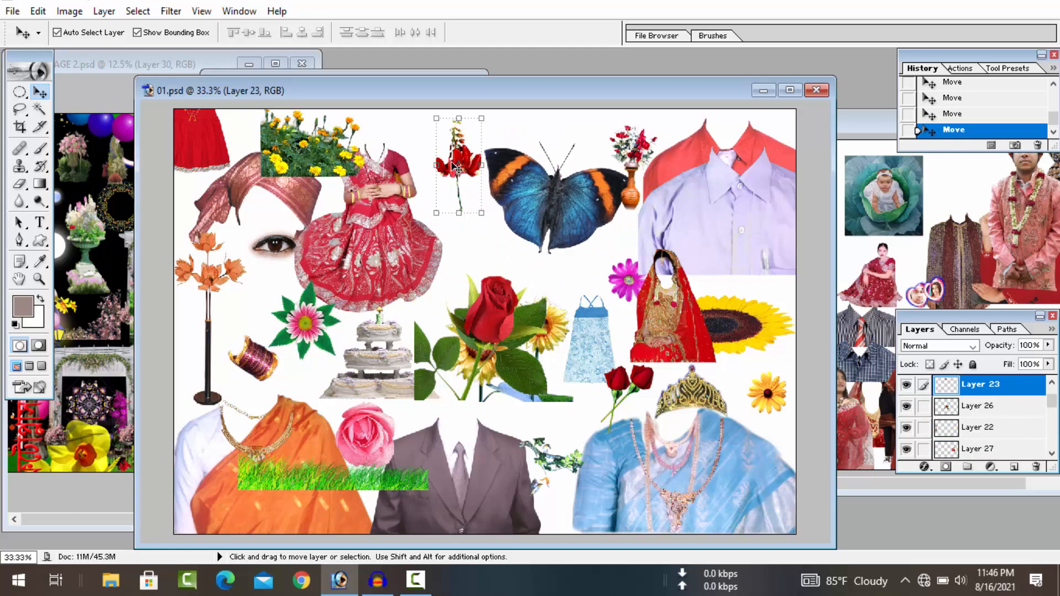
drag(454, 166, 456, 198)
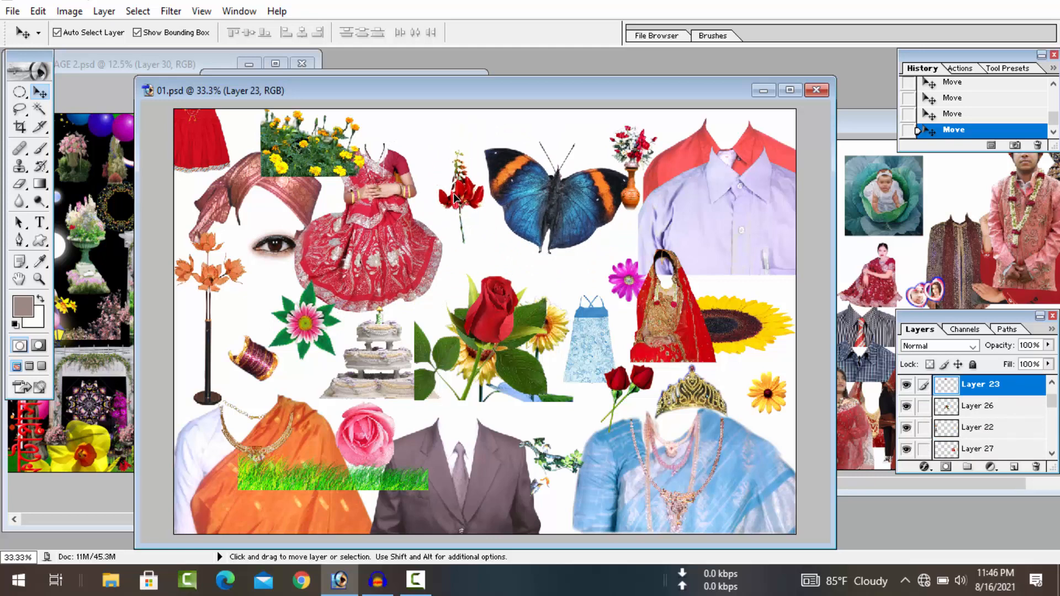
click(328, 161)
mouse_move(302, 160)
mouse_down()
mouse_move(406, 243)
mouse_move(423, 189)
mouse_move(417, 165)
mouse_move(306, 157)
mouse_up()
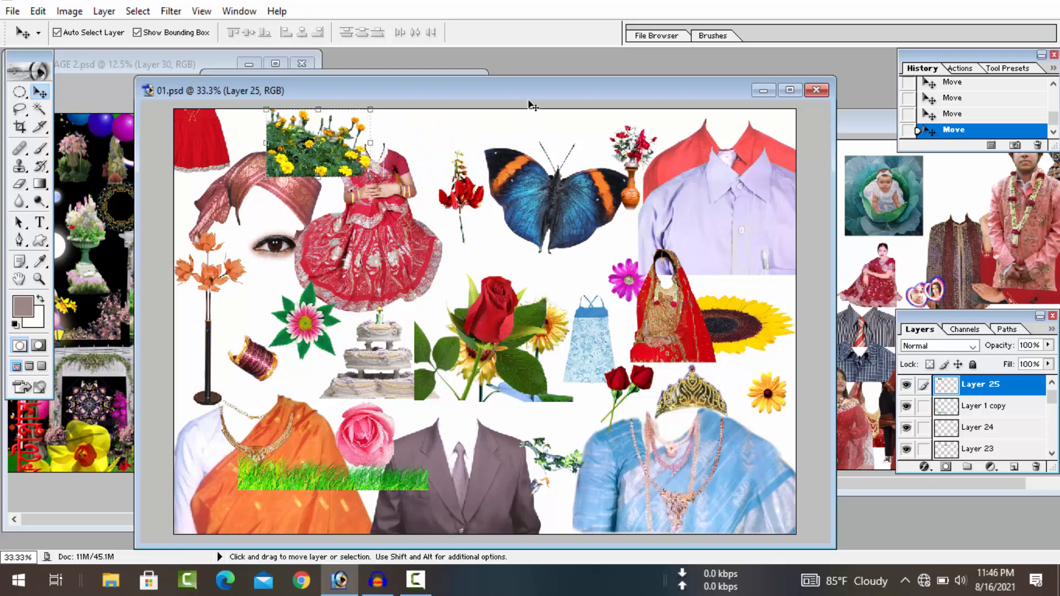
Step: Move the 01.psd window aside, then enlarge the Untitled-1.psd window to its full canvas and place it clear of the others
drag(530, 91, 264, 84)
drag(784, 131, 376, 116)
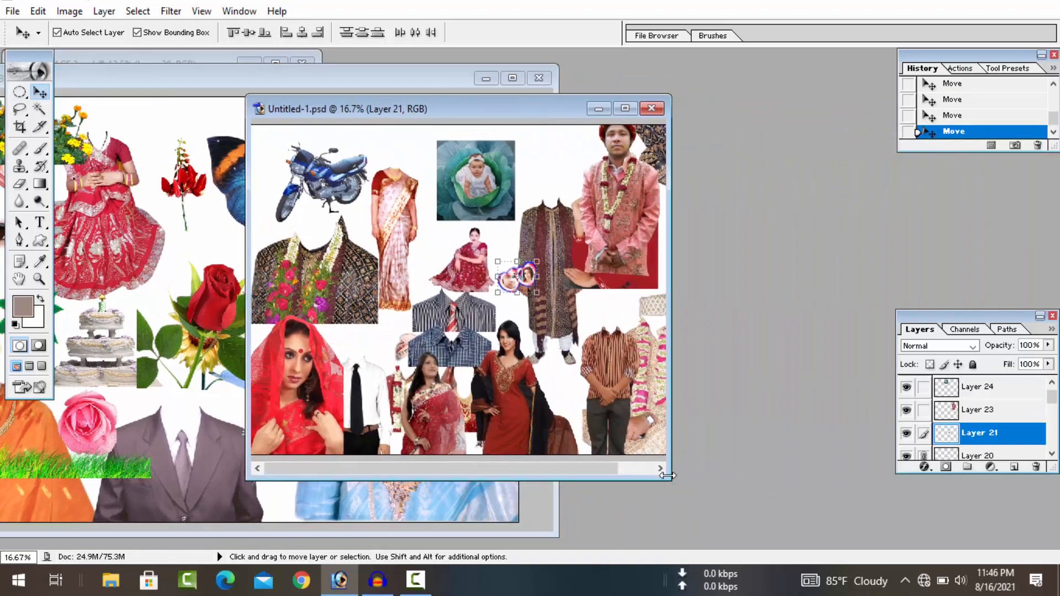
drag(677, 479, 930, 544)
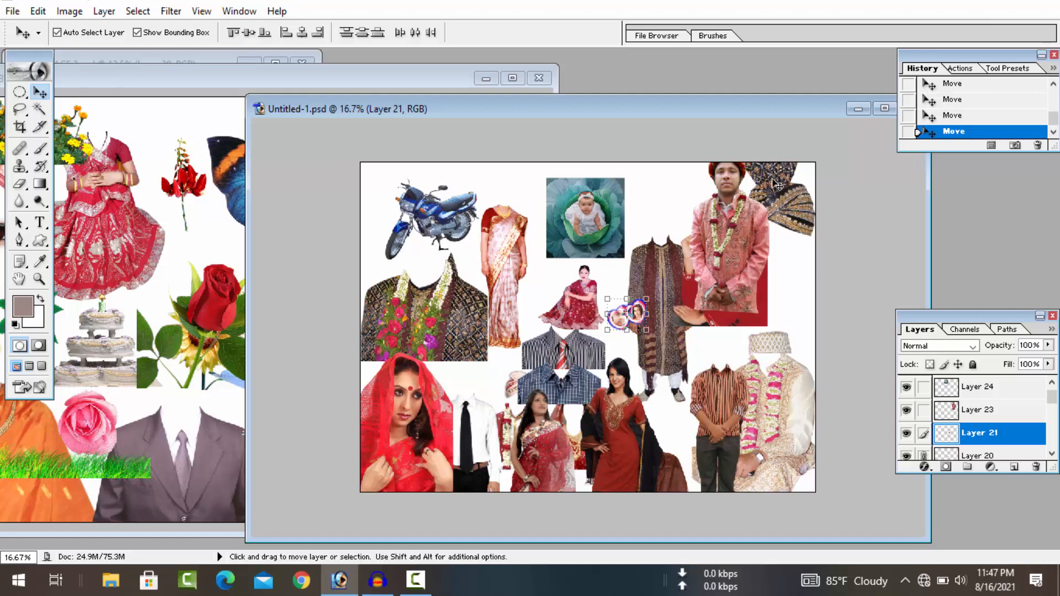
drag(468, 118, 713, 248)
Step: In 01.psd, move the red dress beside the butterfly, the turban away from above the eye, and the green-leaved flower and thread spool
click(303, 101)
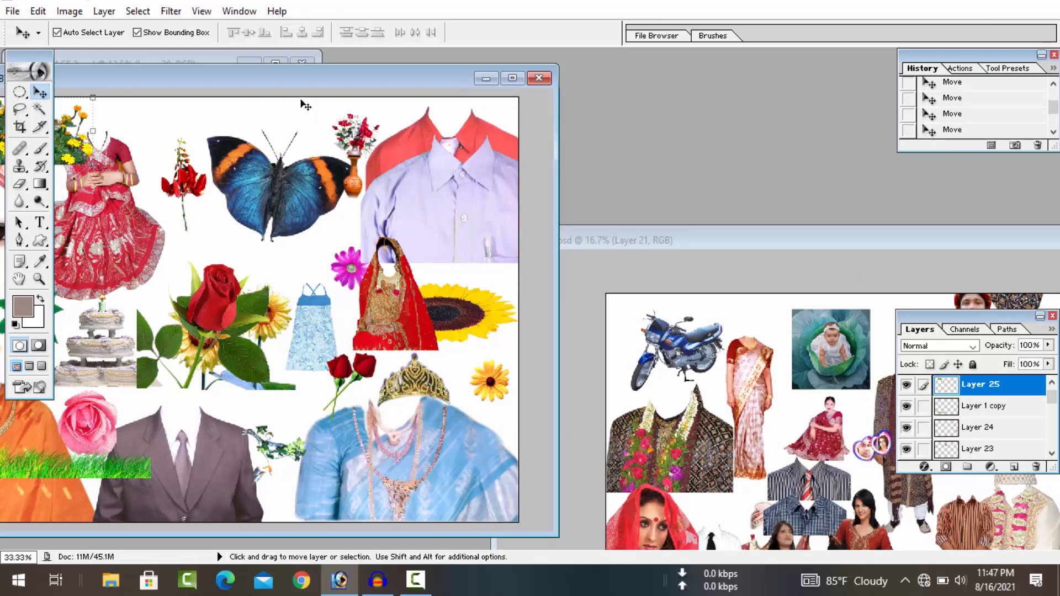
click(307, 187)
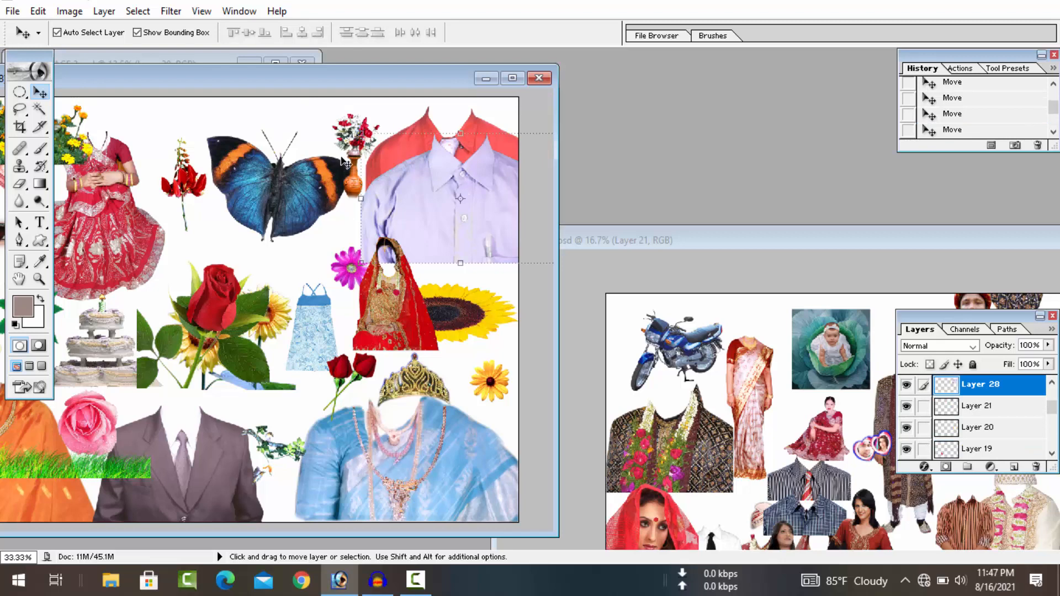
click(182, 170)
click(186, 180)
click(105, 191)
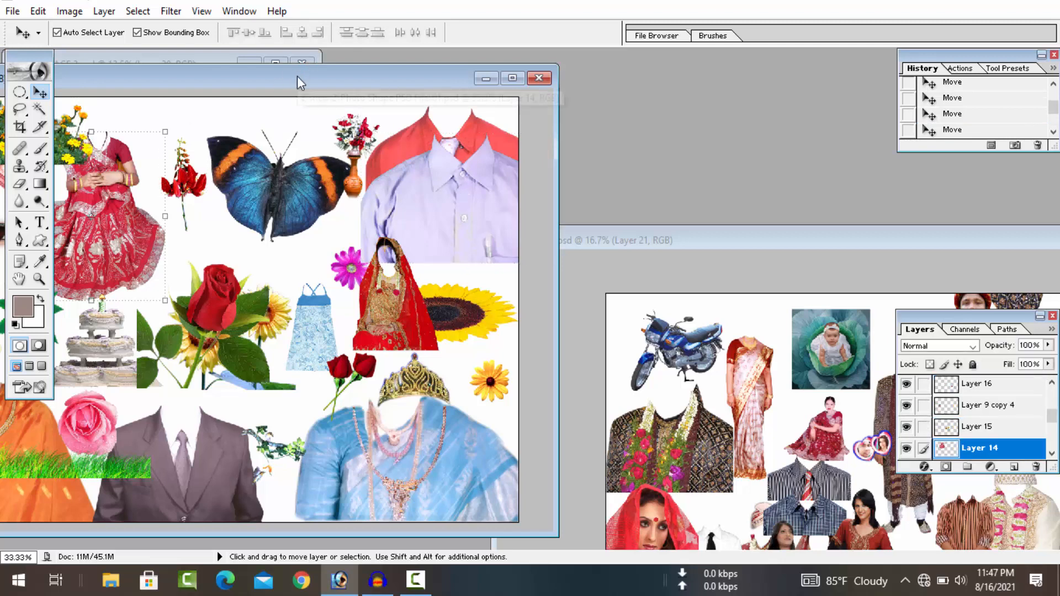
drag(298, 78, 750, 125)
drag(529, 259, 676, 245)
drag(424, 216, 529, 232)
drag(484, 370, 496, 341)
click(433, 409)
drag(432, 409, 413, 381)
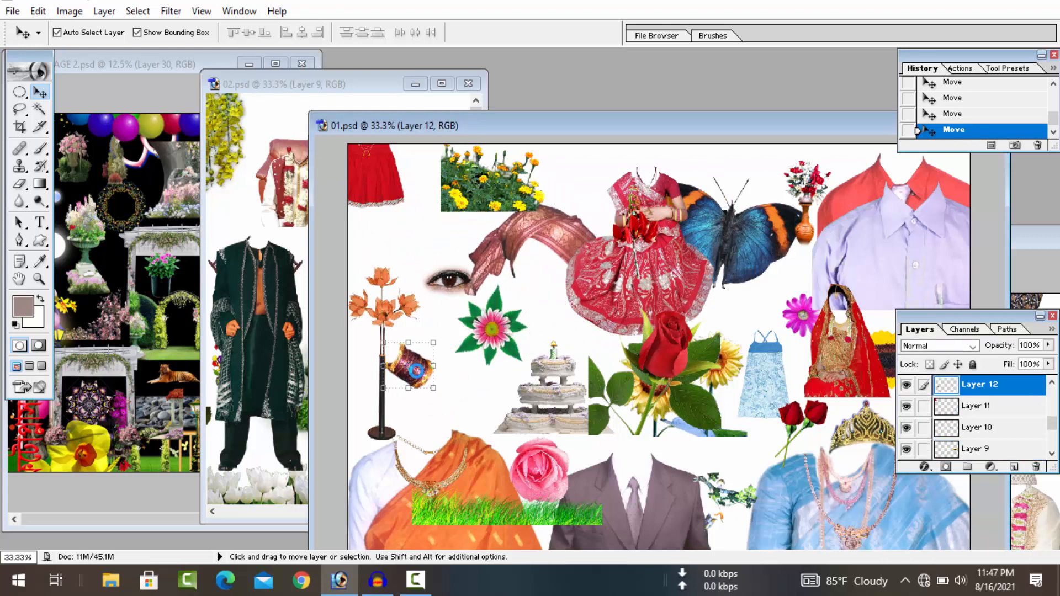
click(464, 479)
key(ctrl+t)
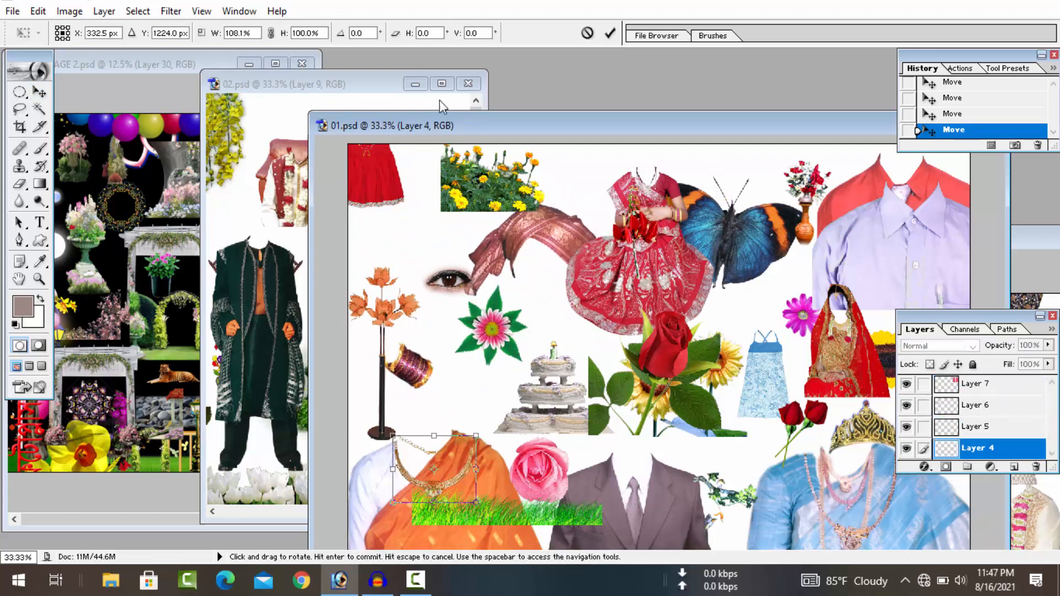
click(587, 33)
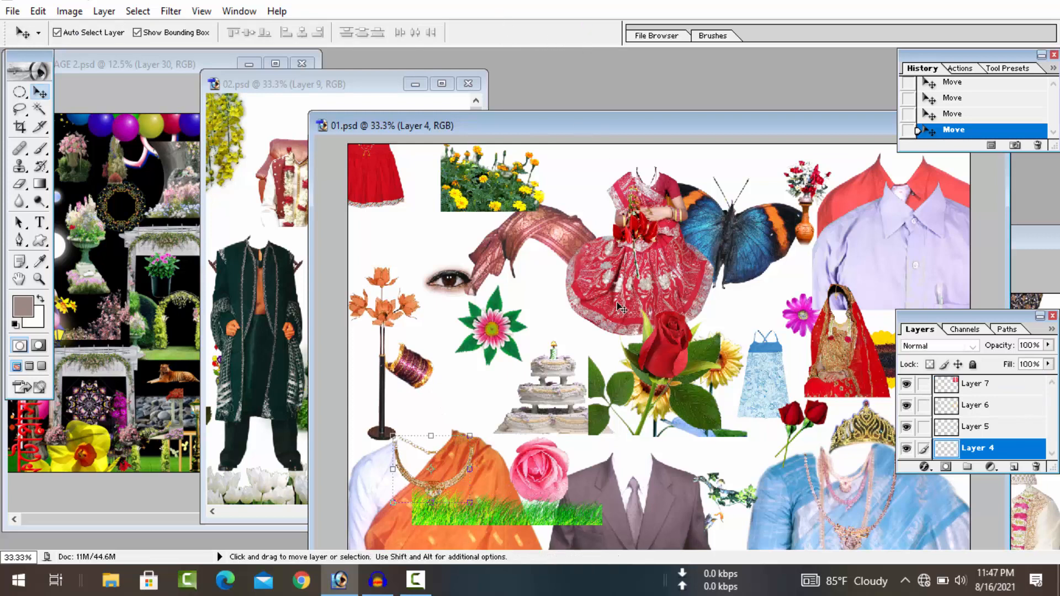
Step: Minimize the 01.psd and Untitled-1.psd document windows
click(630, 503)
click(836, 510)
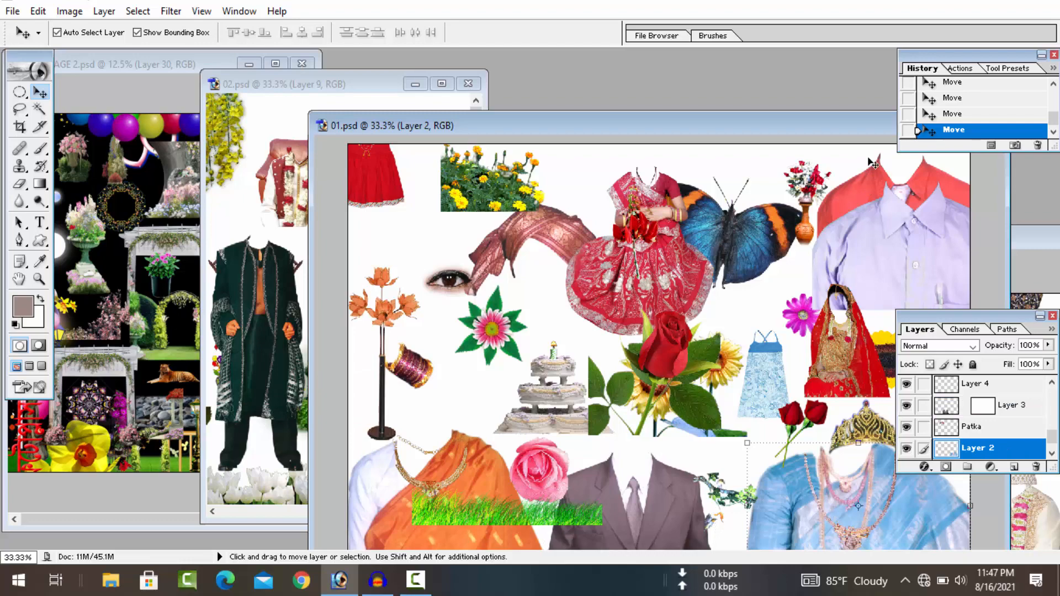
drag(811, 128, 552, 214)
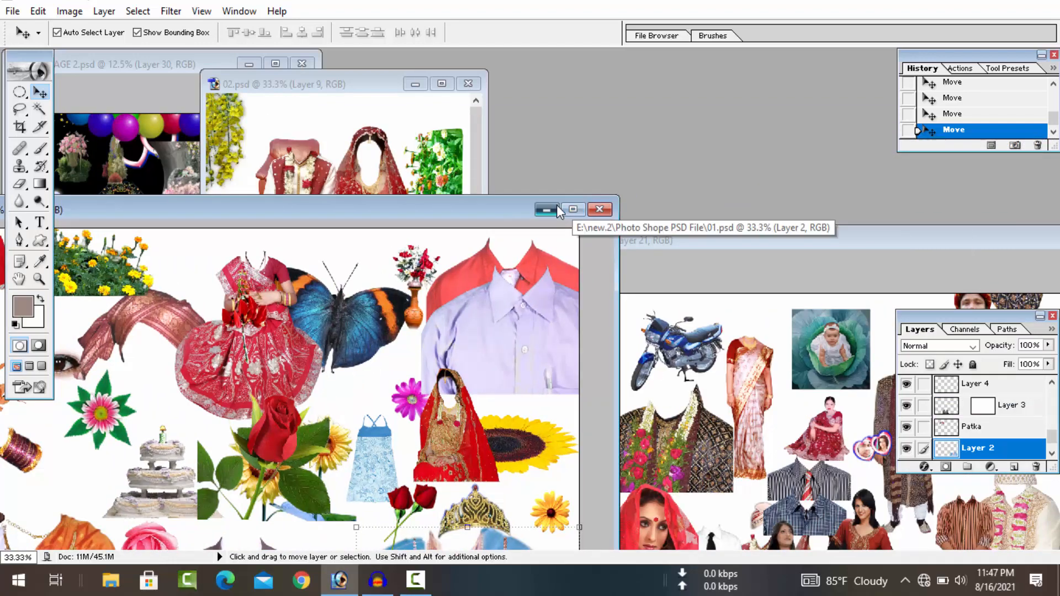
click(555, 205)
drag(804, 238, 373, 239)
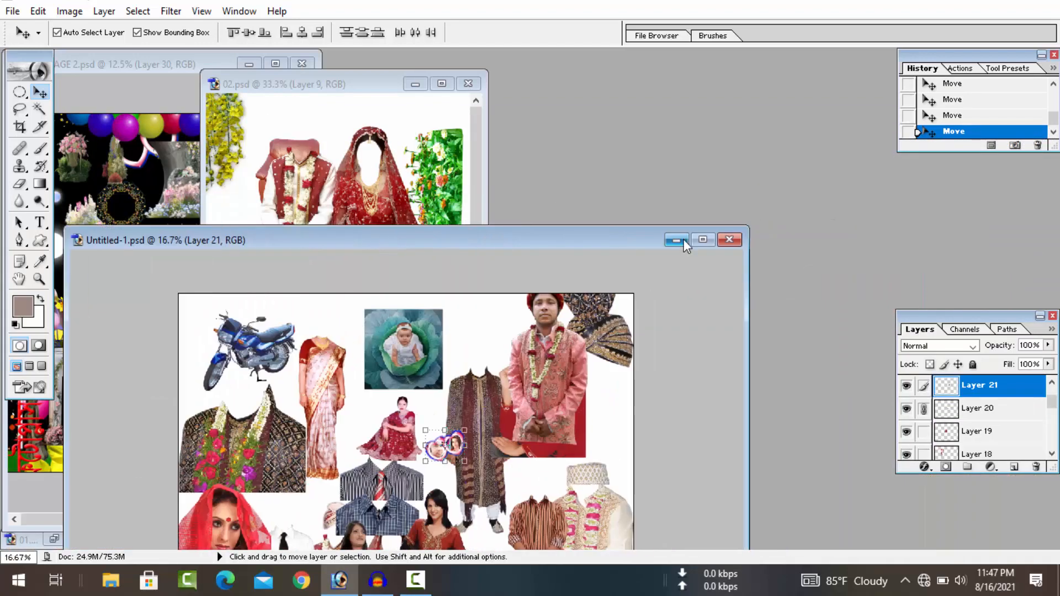
click(684, 241)
Step: Enlarge the 02.psd window to view its full canvas, and minimize both 02.psd and ALL IMAGE 2.psd
key(ctrl+t)
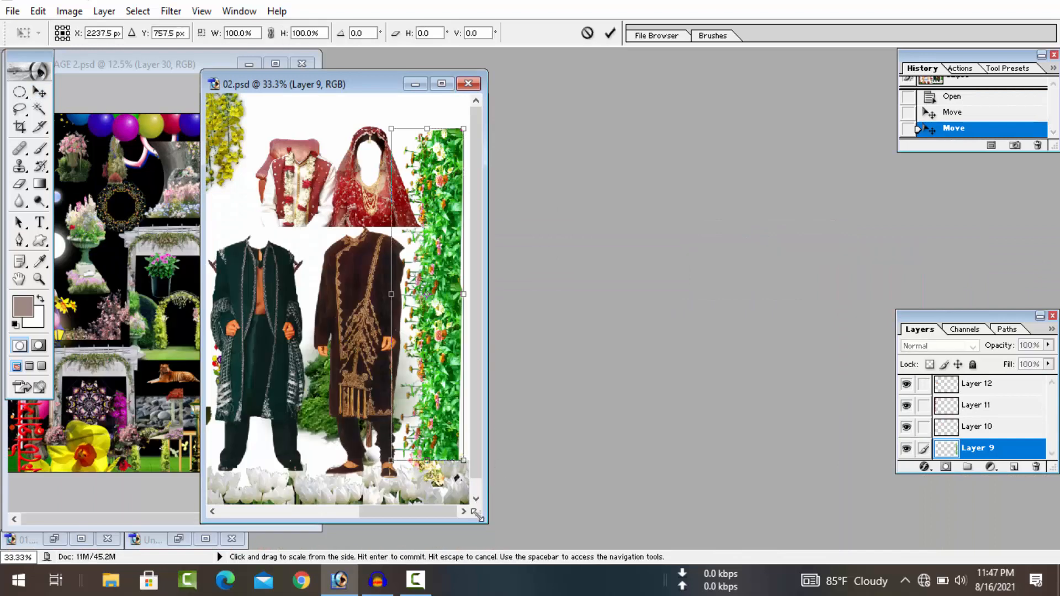
drag(486, 521, 904, 503)
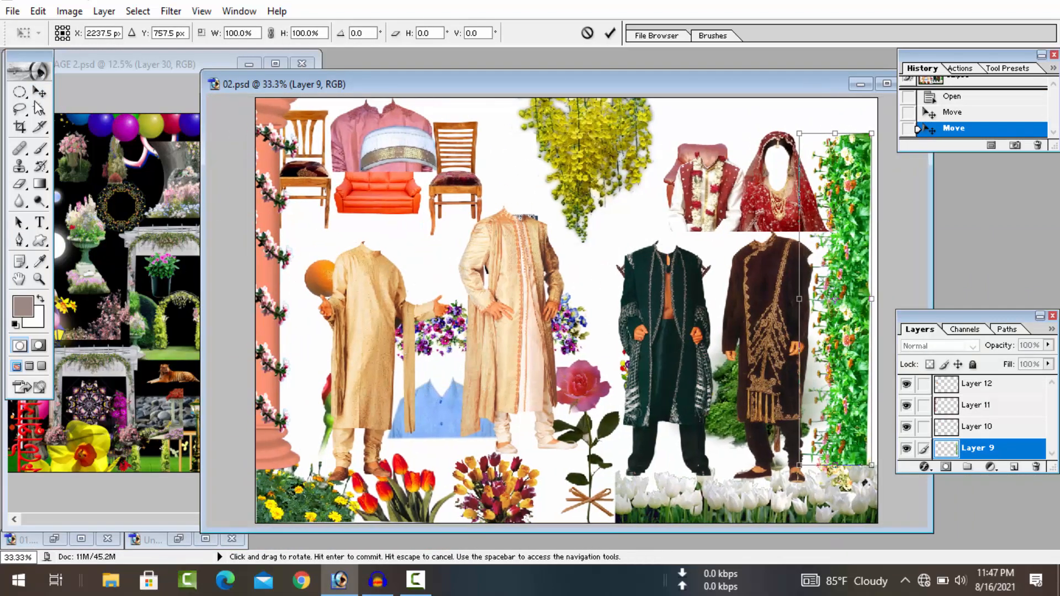
click(38, 108)
click(39, 92)
click(860, 84)
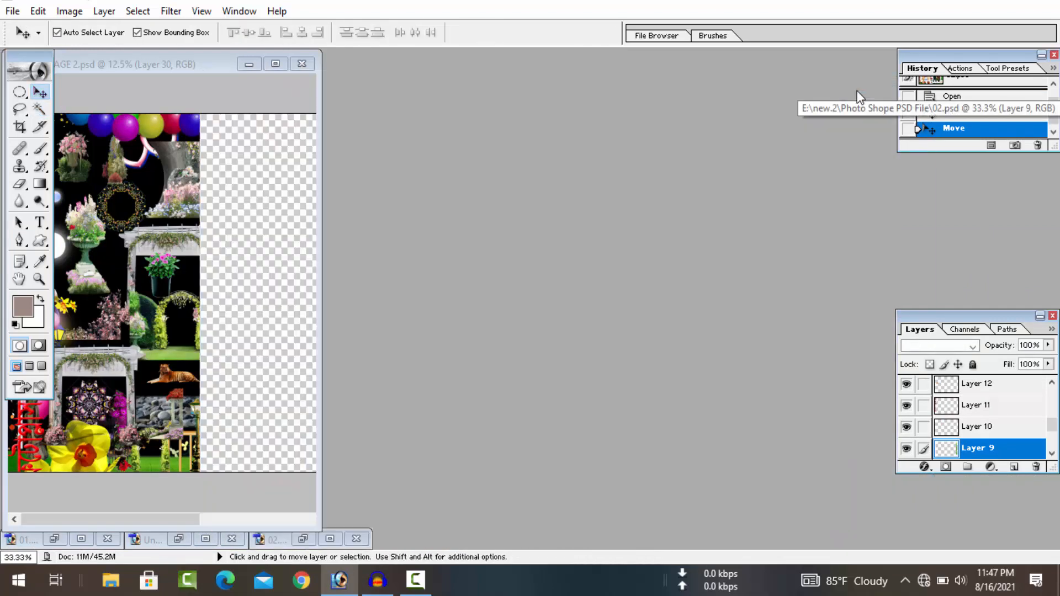
drag(189, 64, 537, 63)
click(539, 64)
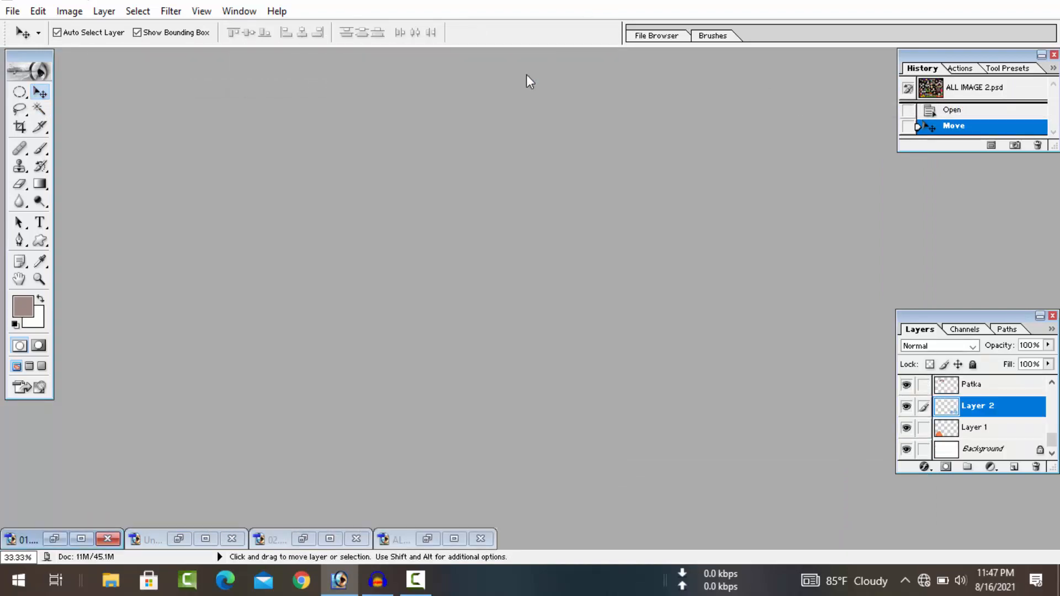
Step: Open the desktop image 1w in Photoshop and maximize its document window
key(Tab)
key(super+d)
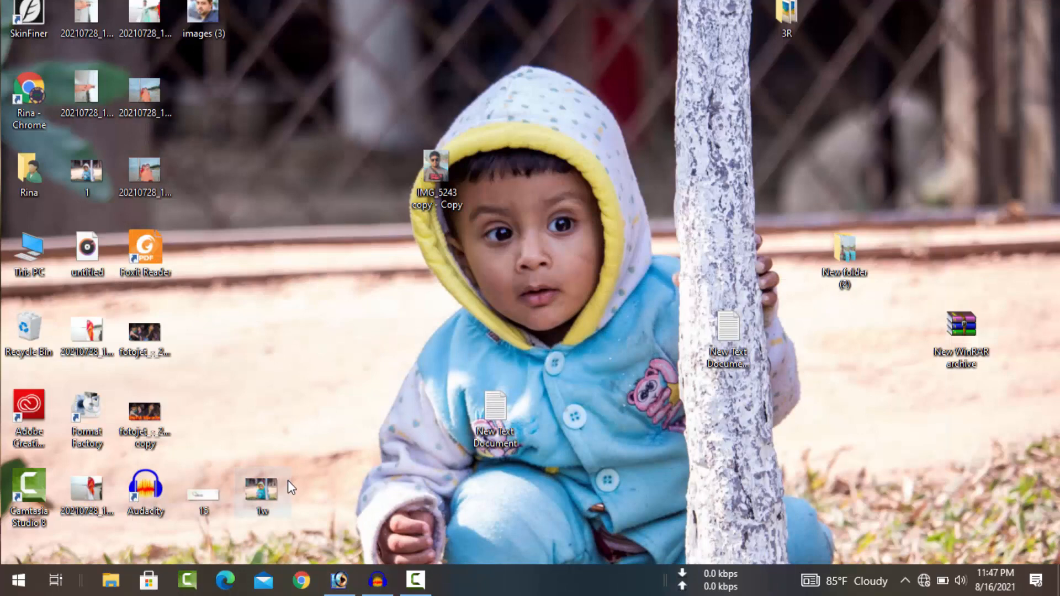
drag(279, 481, 286, 215)
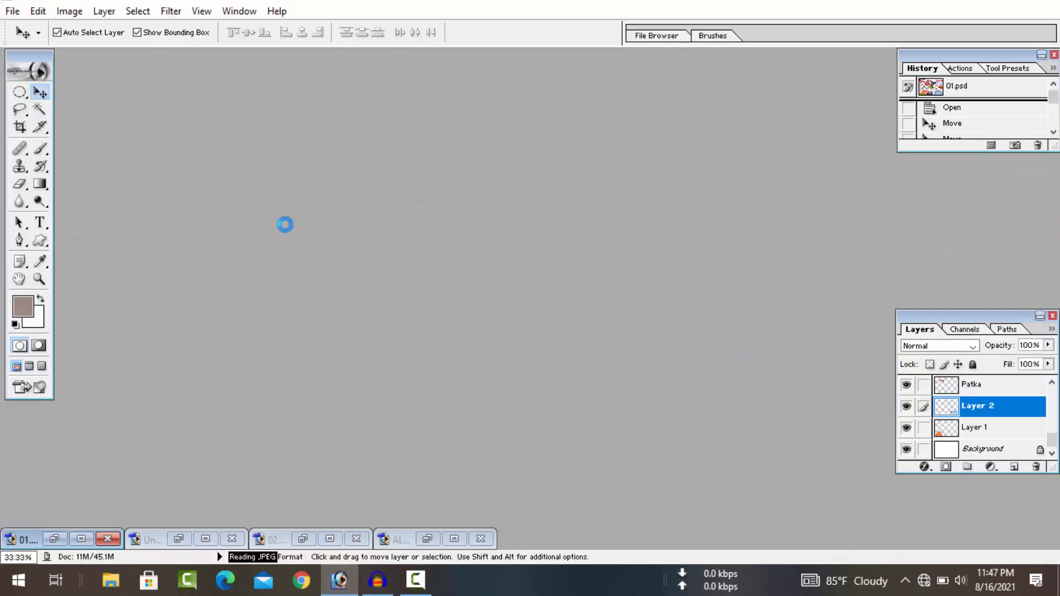
click(568, 373)
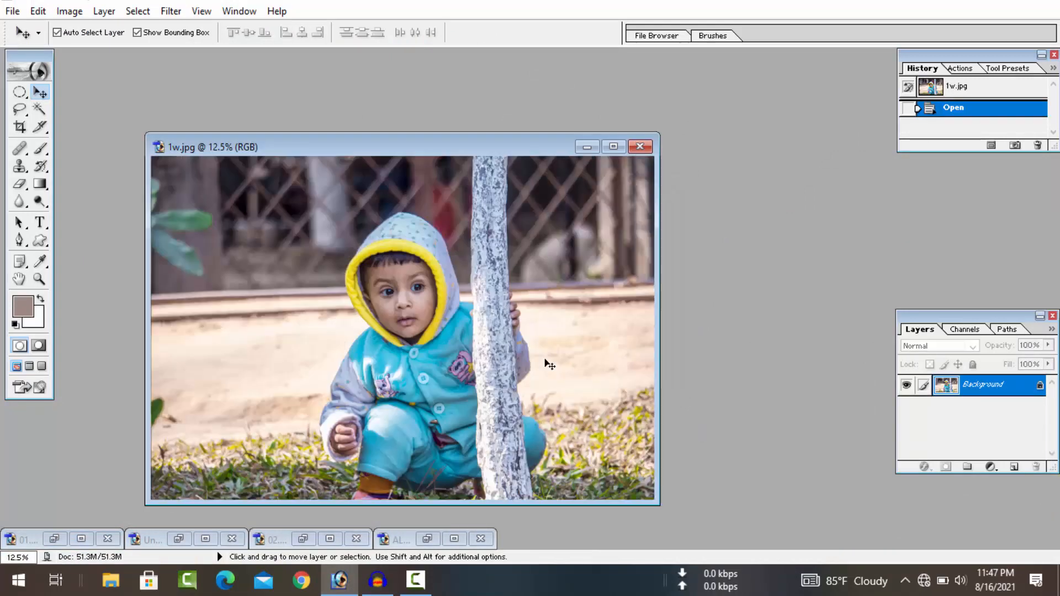
click(627, 145)
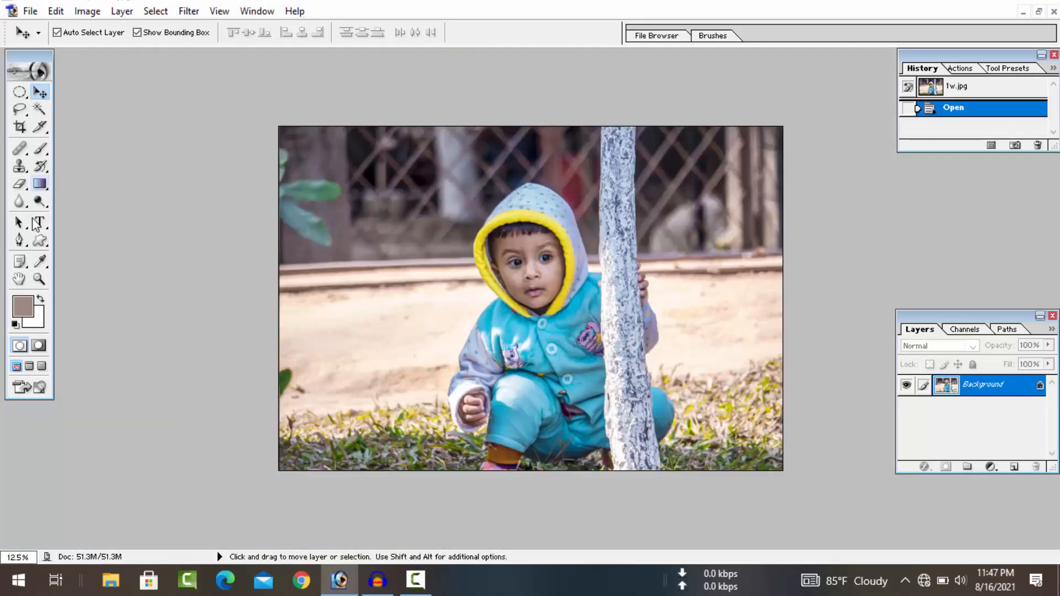
Step: Crop the child photo to 5 in wide by 4 in high at 300 pixels/inch, keeping its full height around the child
click(19, 126)
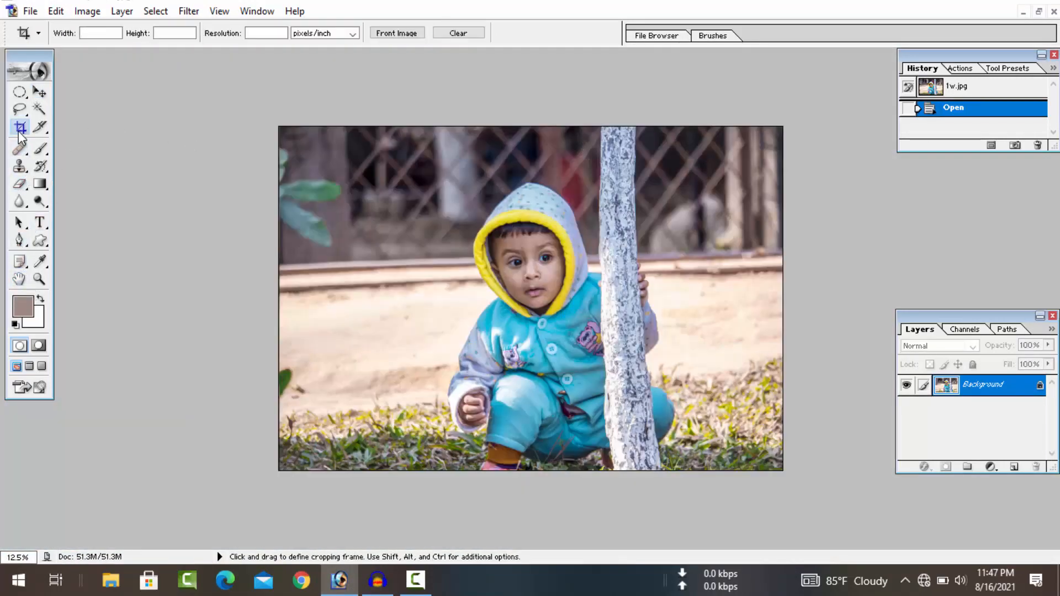
click(39, 33)
double_click(87, 78)
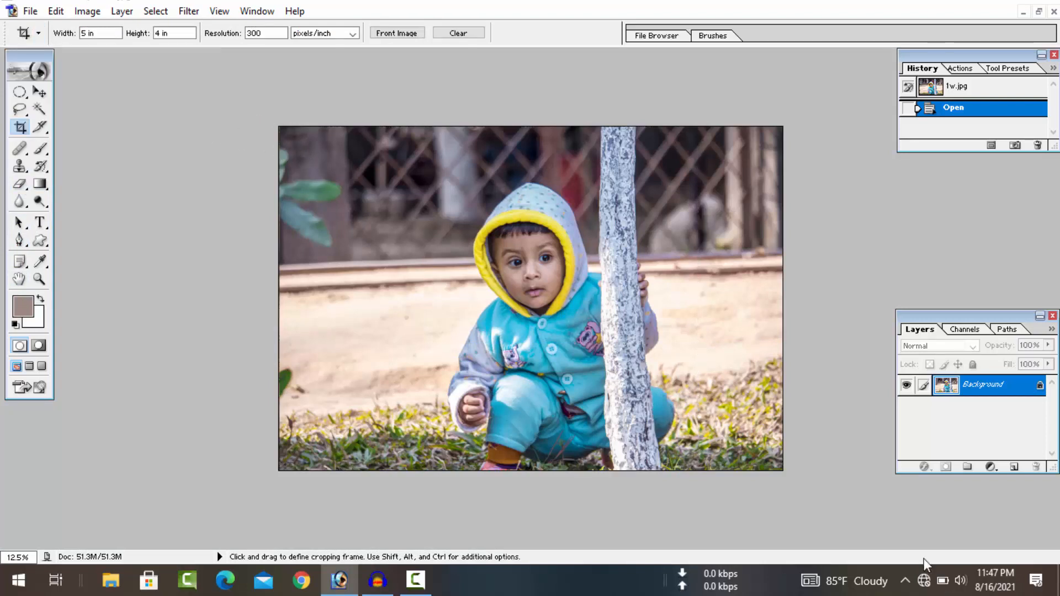
drag(341, 126, 761, 470)
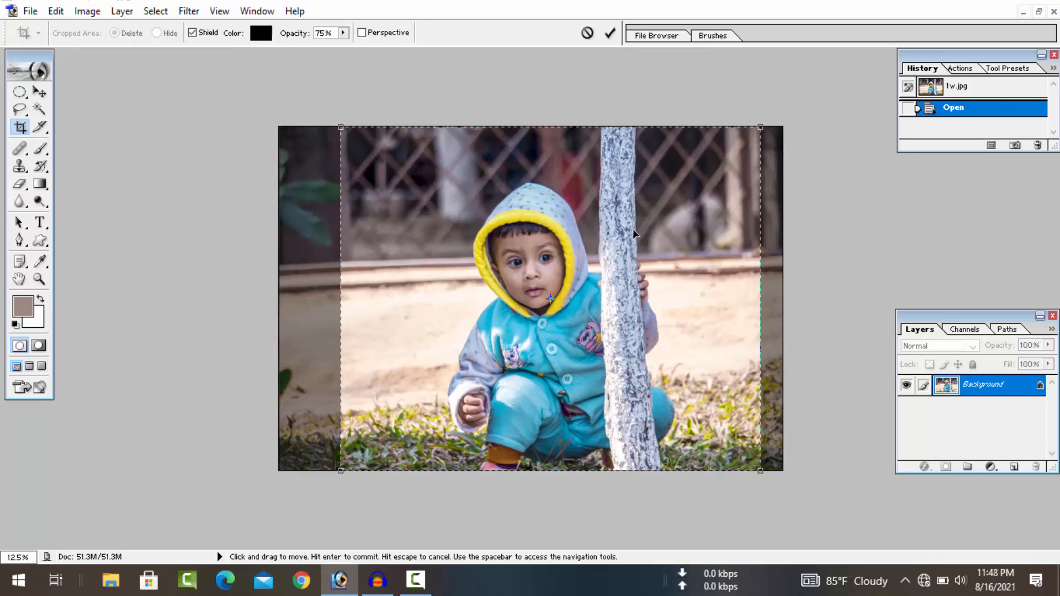
click(610, 33)
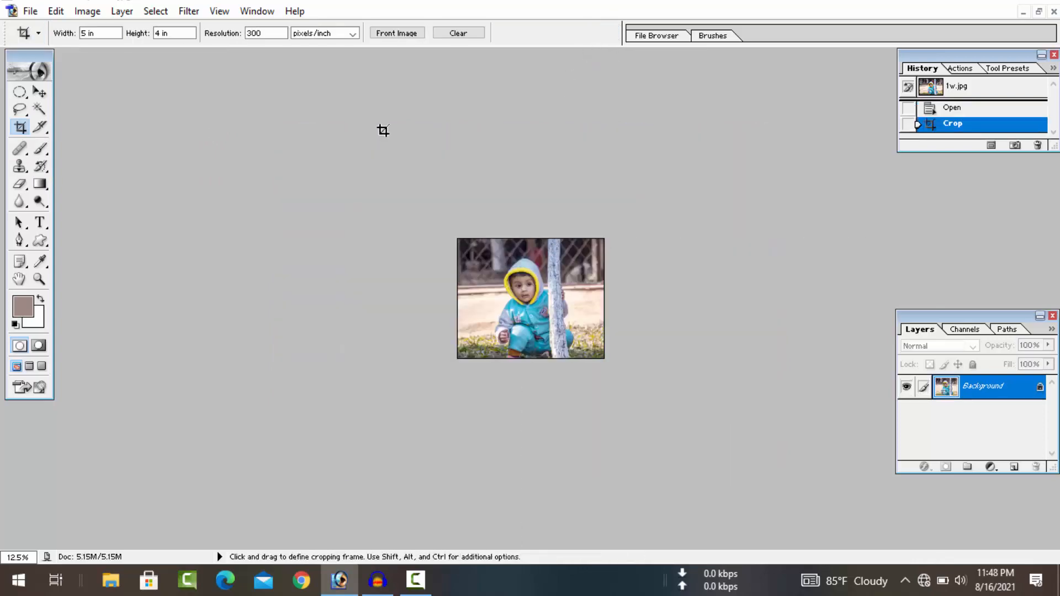
Step: Start a Pen path at the collar just below the child's chin and convert the locked Background into a regular layer
click(39, 279)
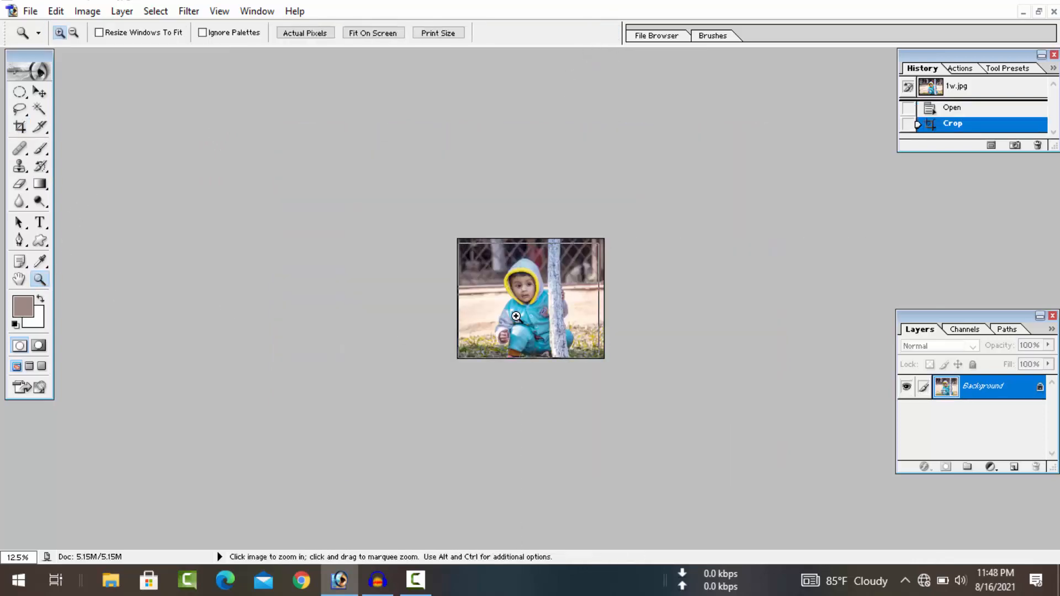
click(516, 315)
click(516, 315)
click(516, 315)
click(516, 316)
click(516, 315)
click(460, 292)
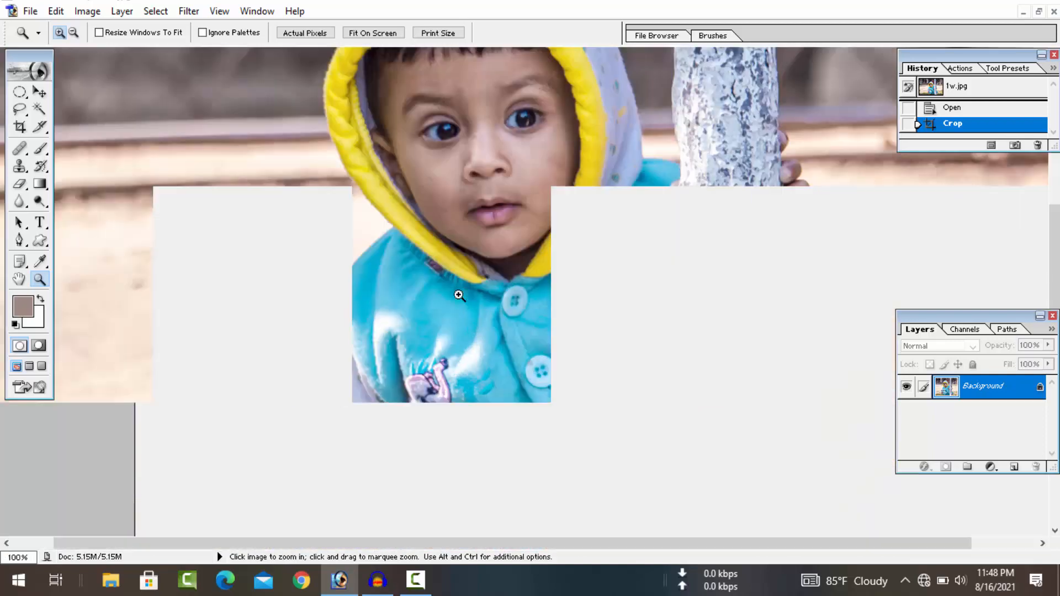
click(485, 315)
scroll(487, 316, up, 5)
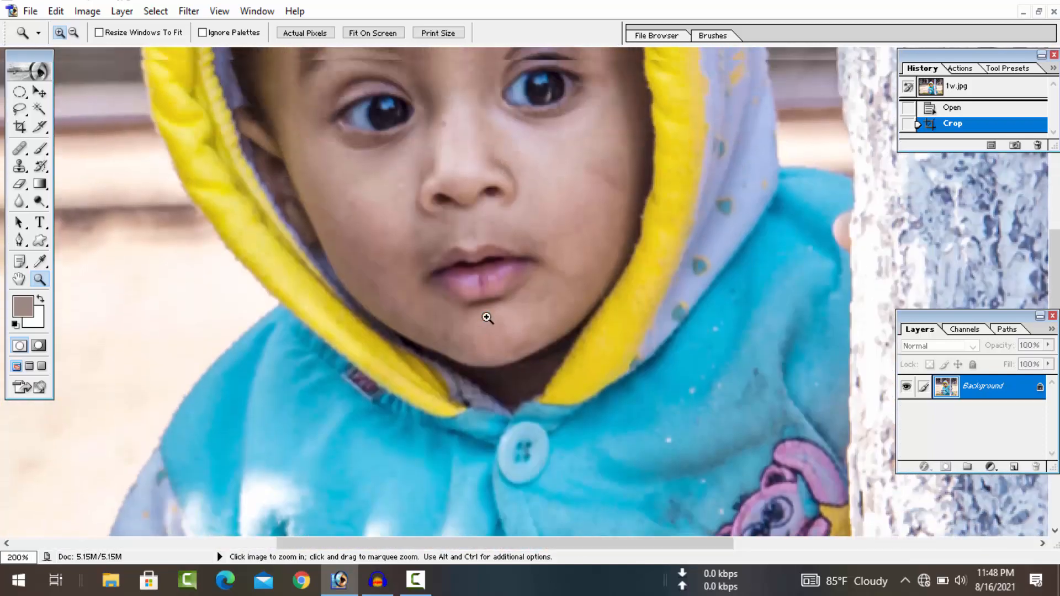
scroll(392, 345, up, 2)
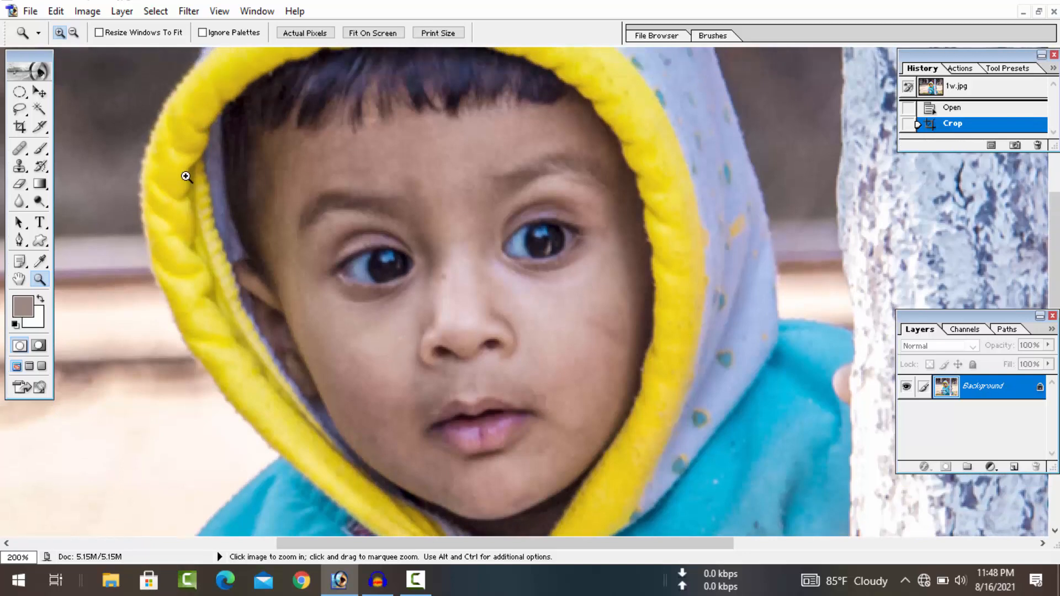
scroll(247, 232, up, 2)
scroll(246, 232, down, 3)
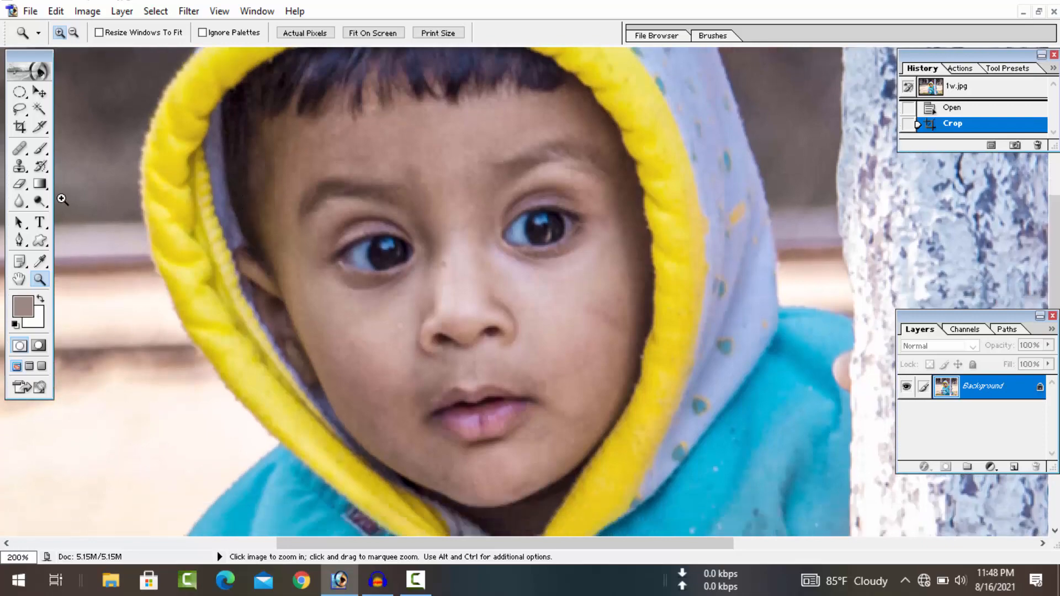
click(19, 240)
scroll(296, 339, down, 3)
scroll(296, 339, down, 2)
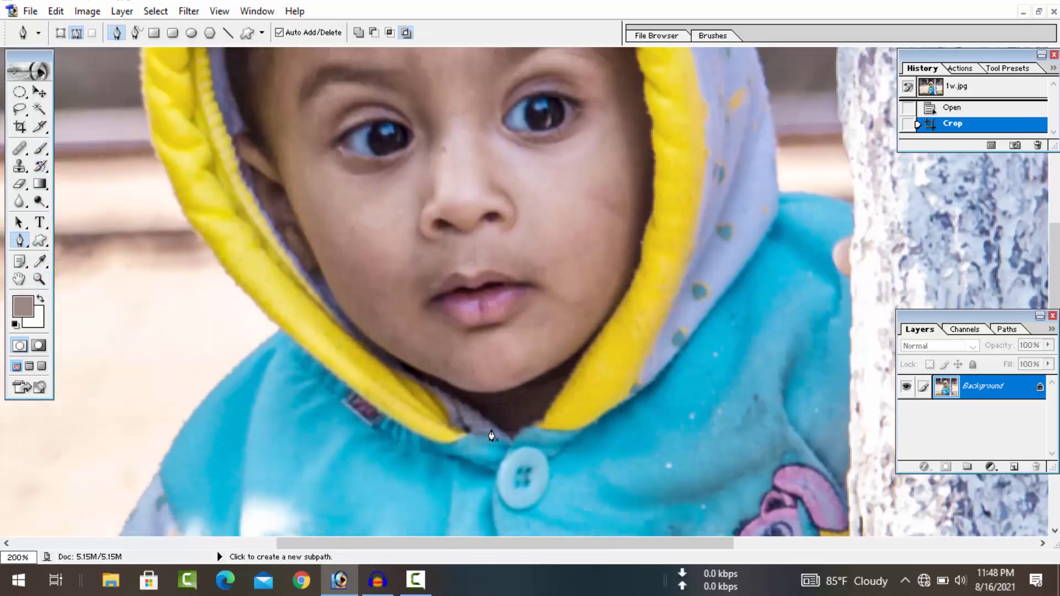
click(534, 424)
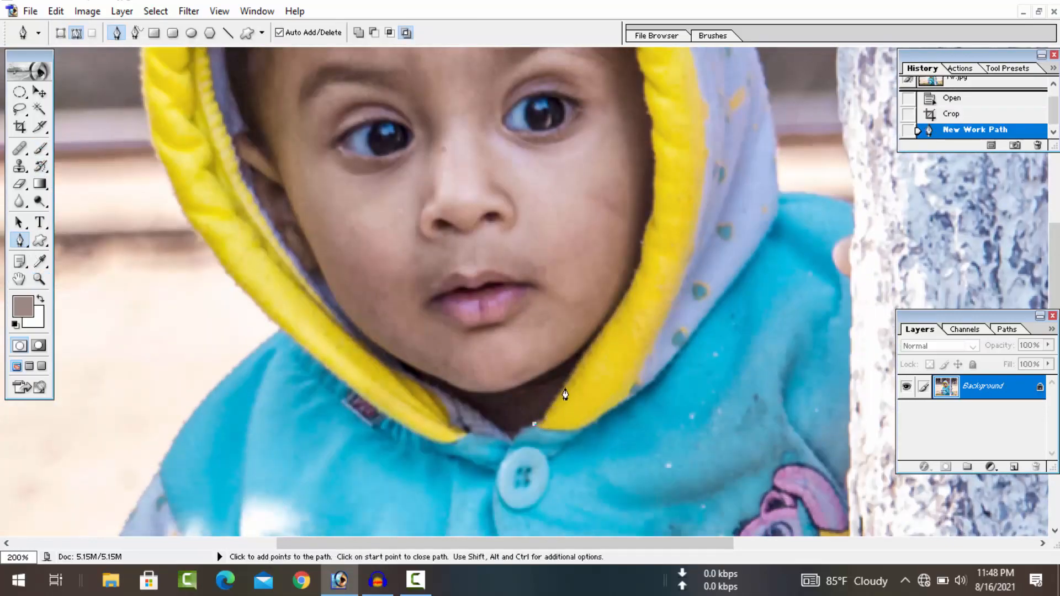
double_click(970, 389)
click(641, 257)
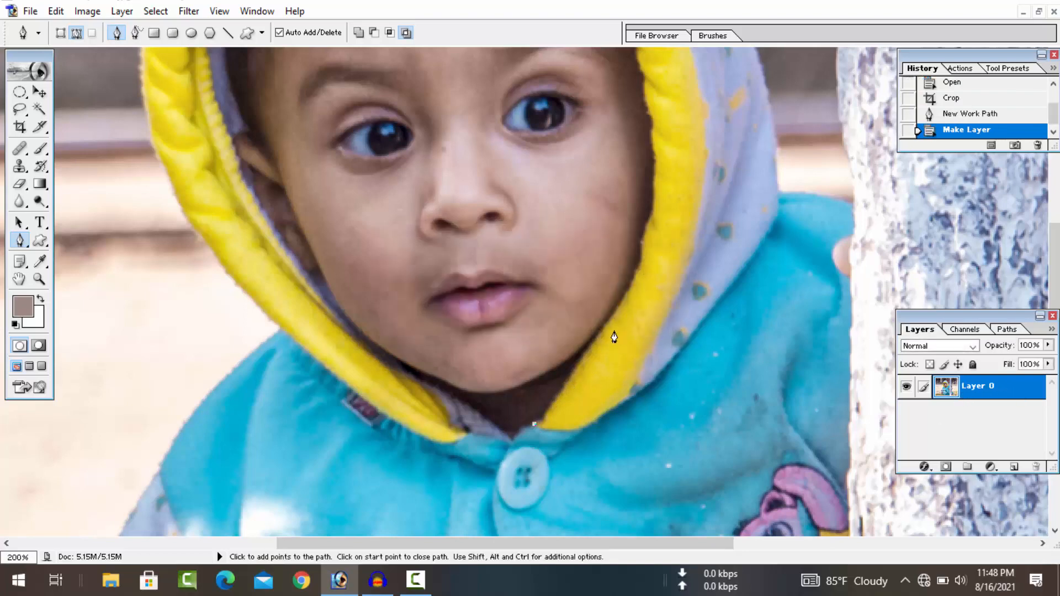
Step: Trace the path along the hood's inner yellow edge, up the right side of the face to the forehead
drag(616, 314, 656, 201)
scroll(659, 194, up, 1)
scroll(659, 194, up, 6)
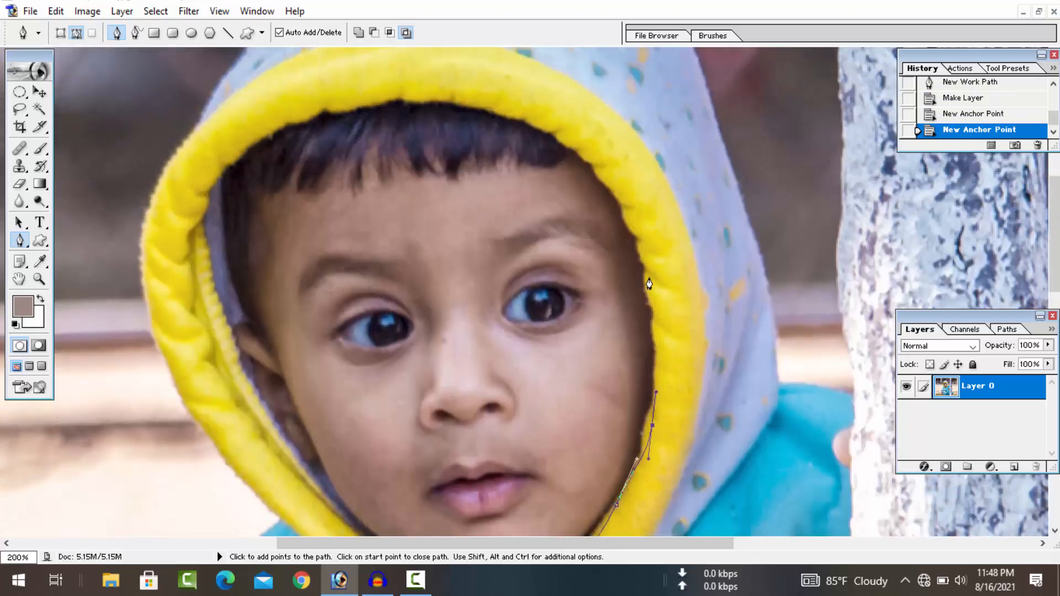
drag(640, 267, 640, 247)
drag(614, 196, 603, 181)
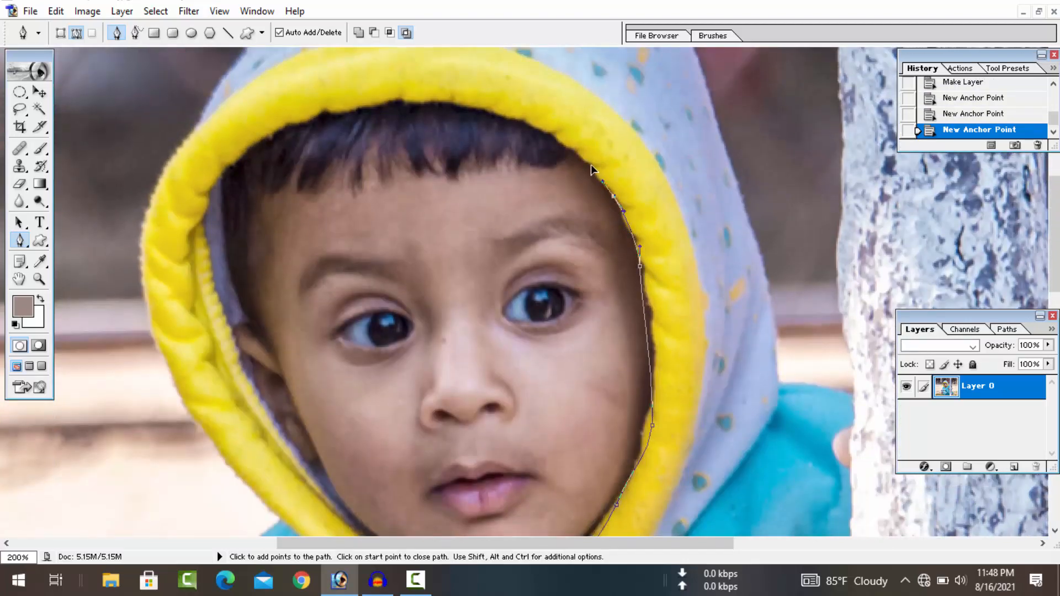
drag(523, 125, 489, 117)
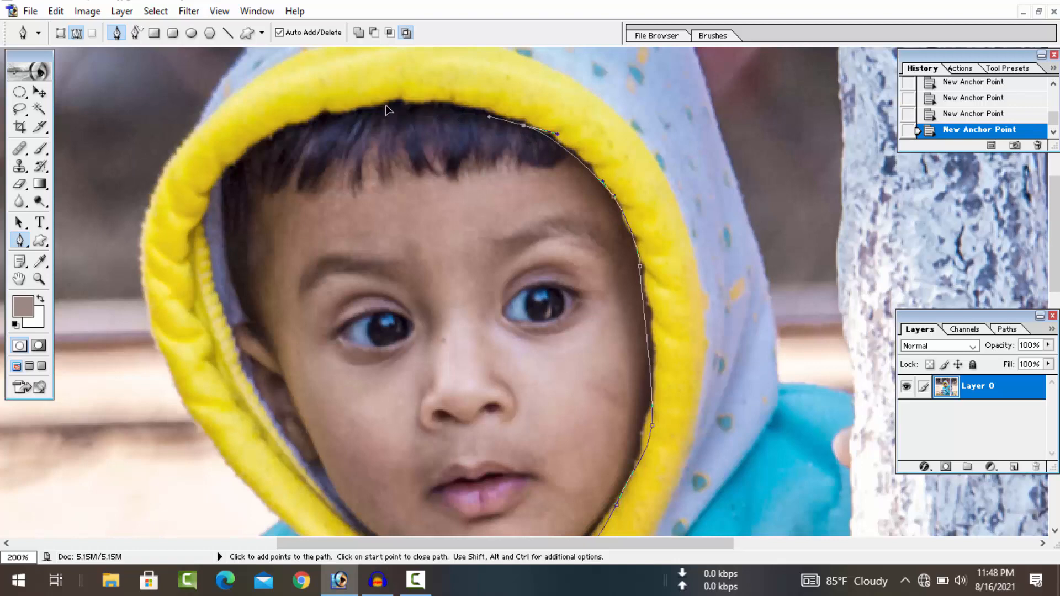
Step: Continue the path across the hairline and down the left side of the face to the ear, following the hood's inner edge
drag(397, 106, 369, 106)
drag(284, 129, 270, 137)
drag(221, 171, 214, 182)
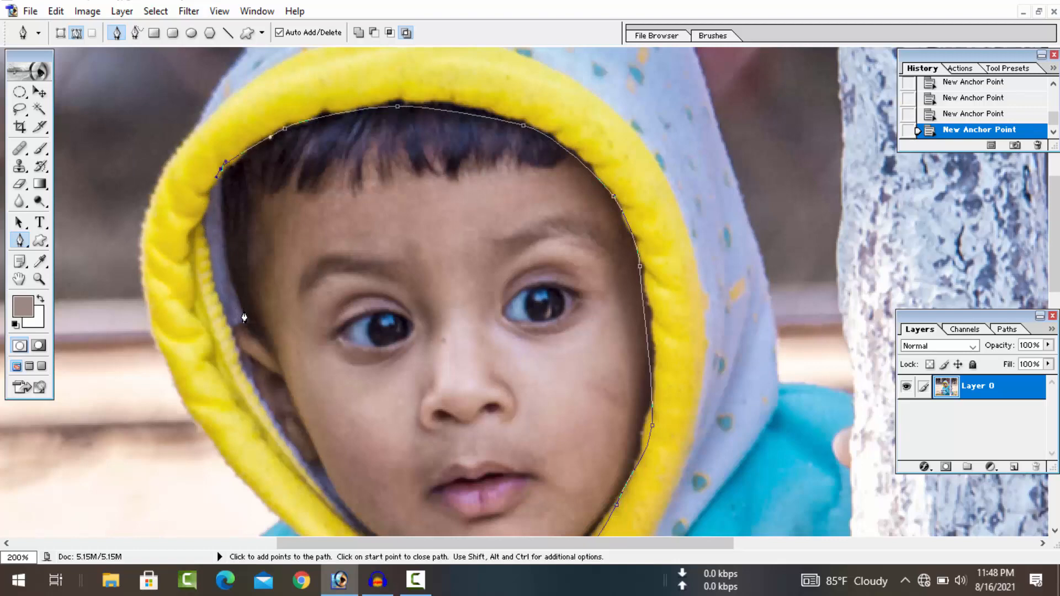
drag(245, 316, 252, 324)
drag(237, 366, 247, 375)
Step: Complete the path along the left jaw to the chin, close it at its starting point and convert it to a selection
scroll(291, 442, down, 5)
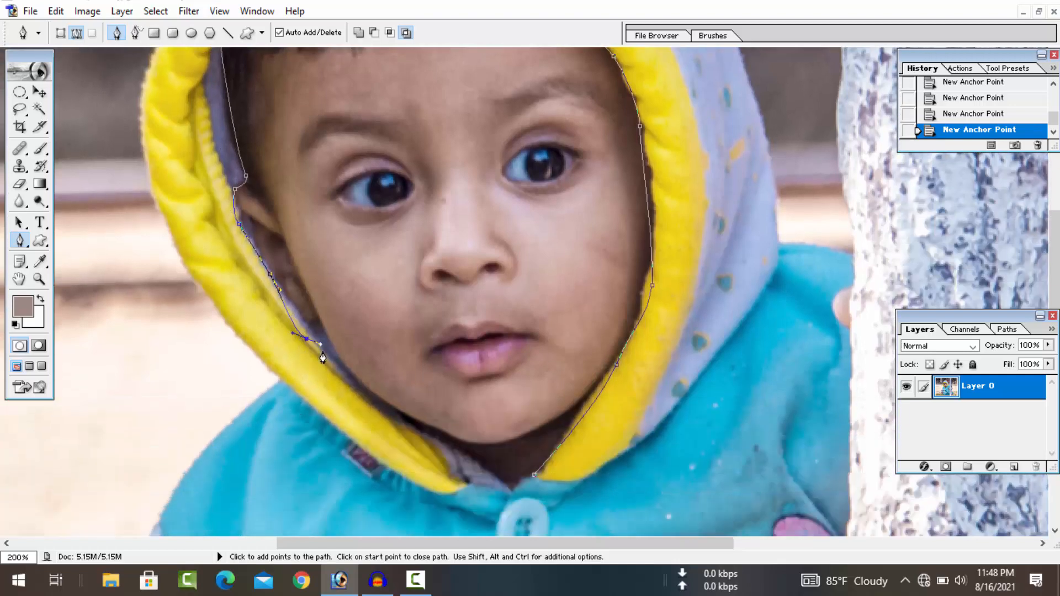
drag(324, 354, 348, 381)
click(375, 402)
click(433, 442)
click(471, 461)
drag(499, 485, 519, 491)
click(521, 489)
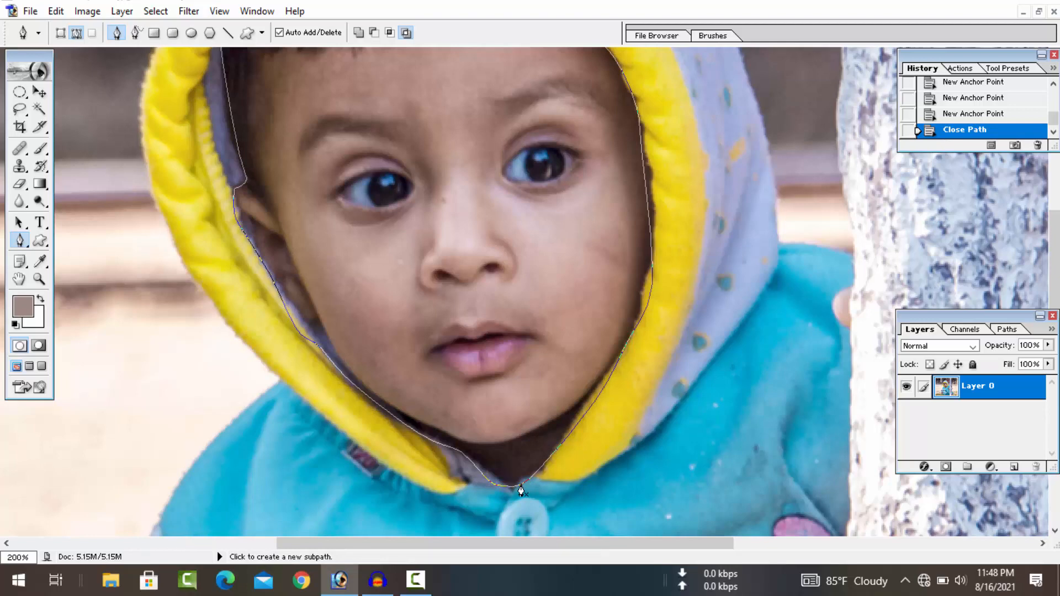
key(ctrl+Return)
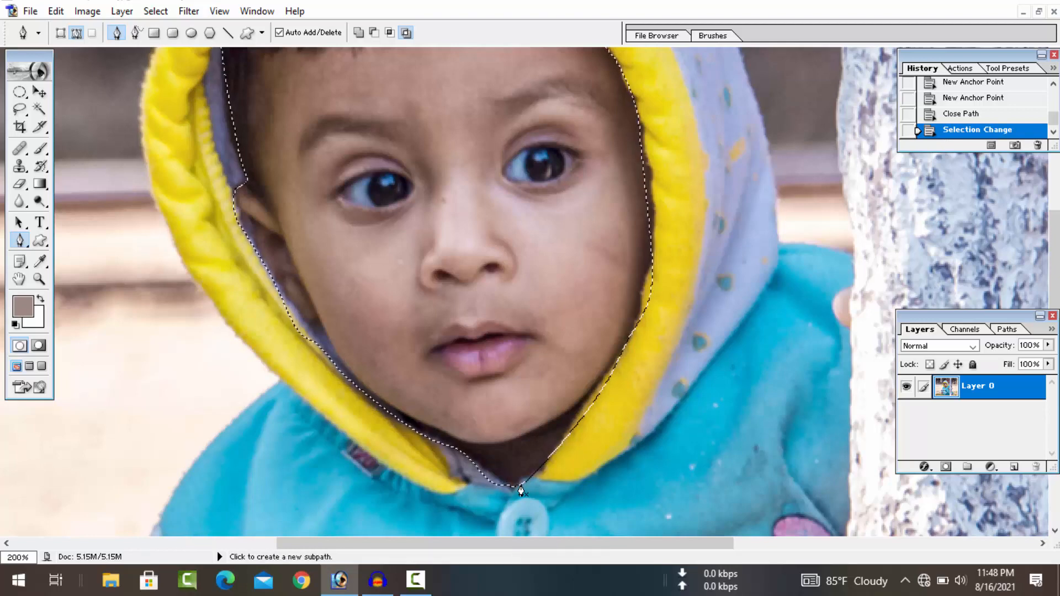
Step: Delete the selected face from the layer to leave a transparent opening in the hood, and deselect
click(39, 93)
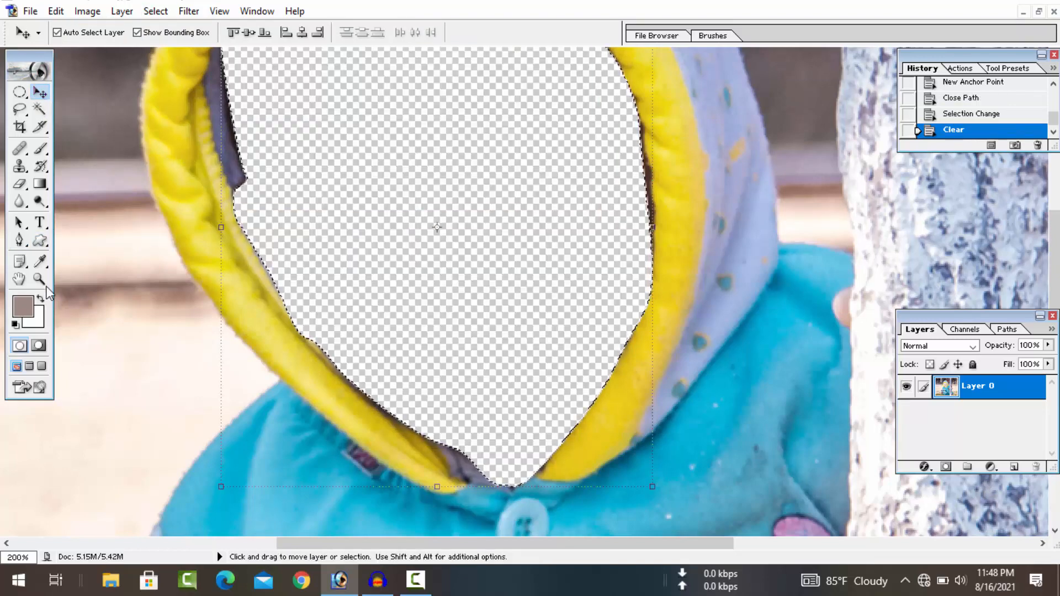
key(z)
click(440, 254)
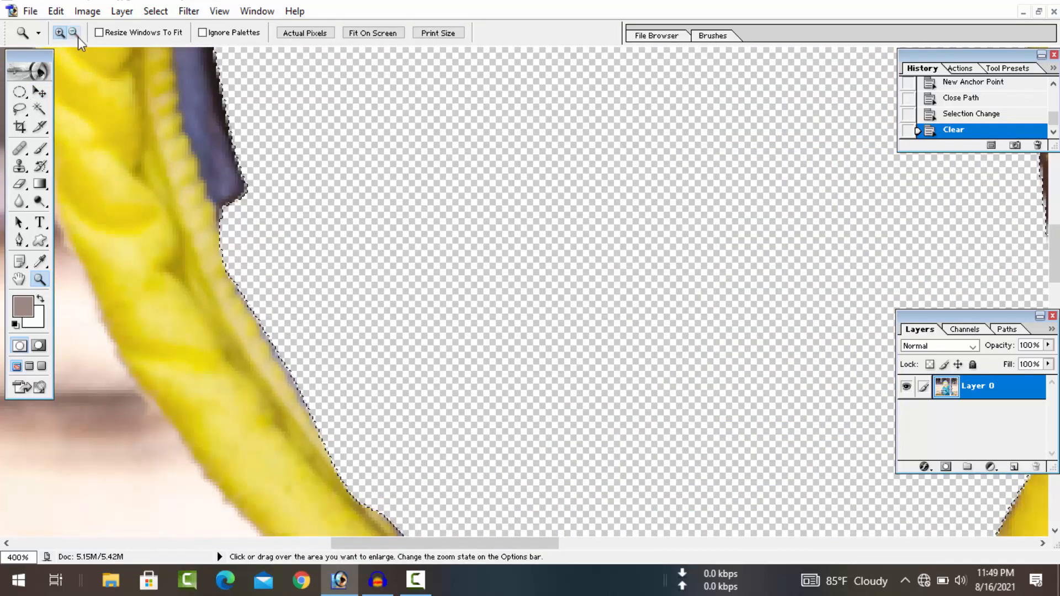
alt+click(477, 250)
alt+click(478, 249)
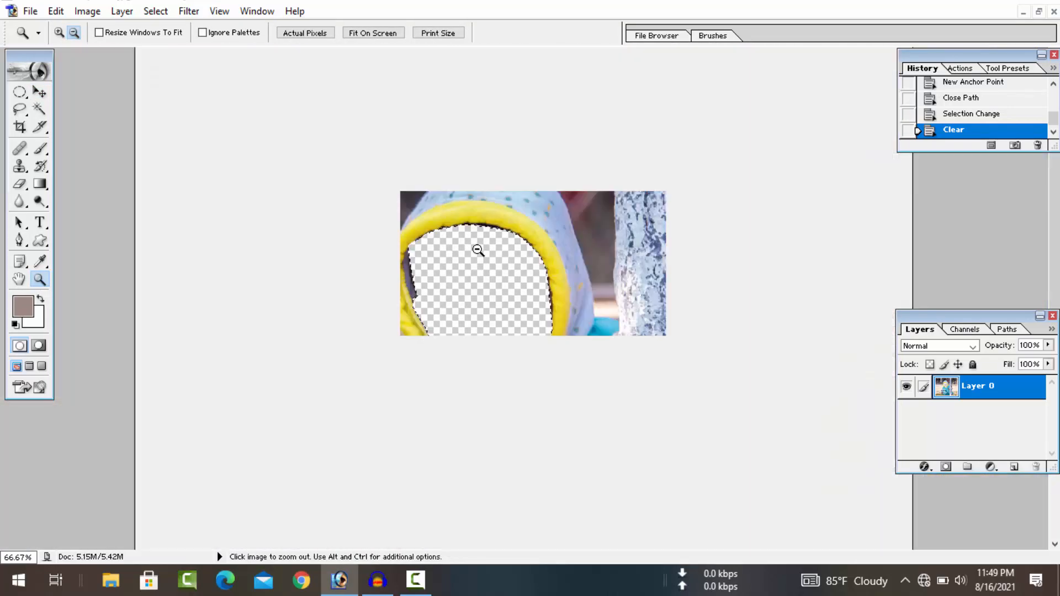
alt+click(478, 249)
alt+click(477, 249)
alt+click(478, 250)
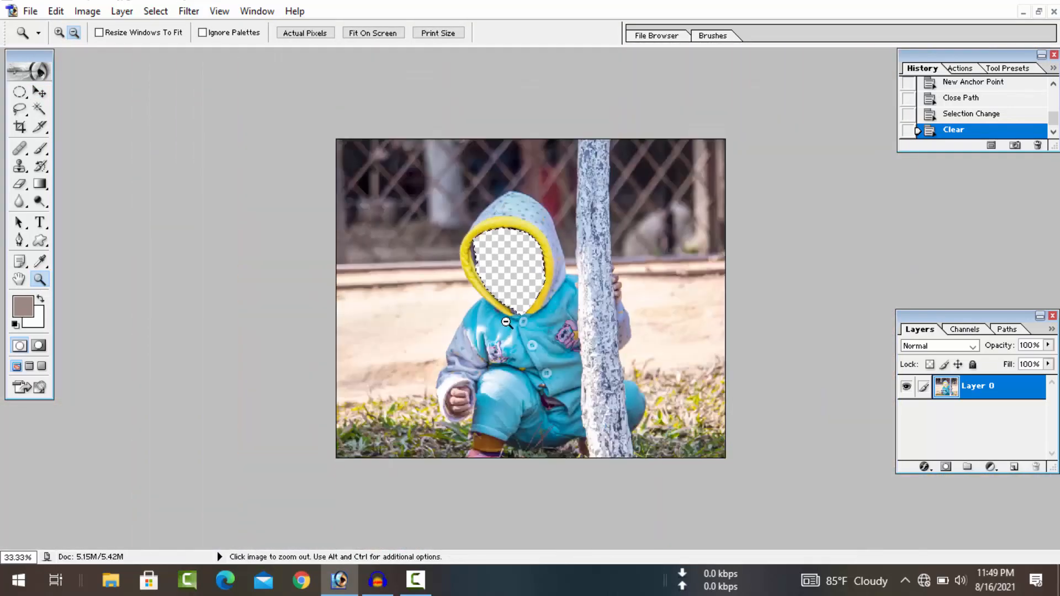
alt+click(528, 285)
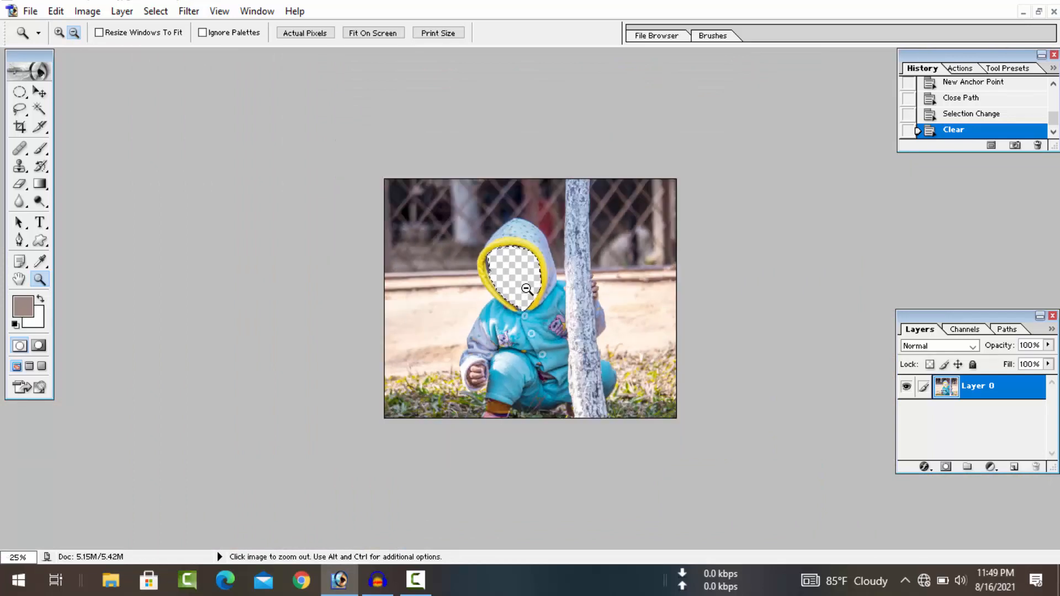
key(v)
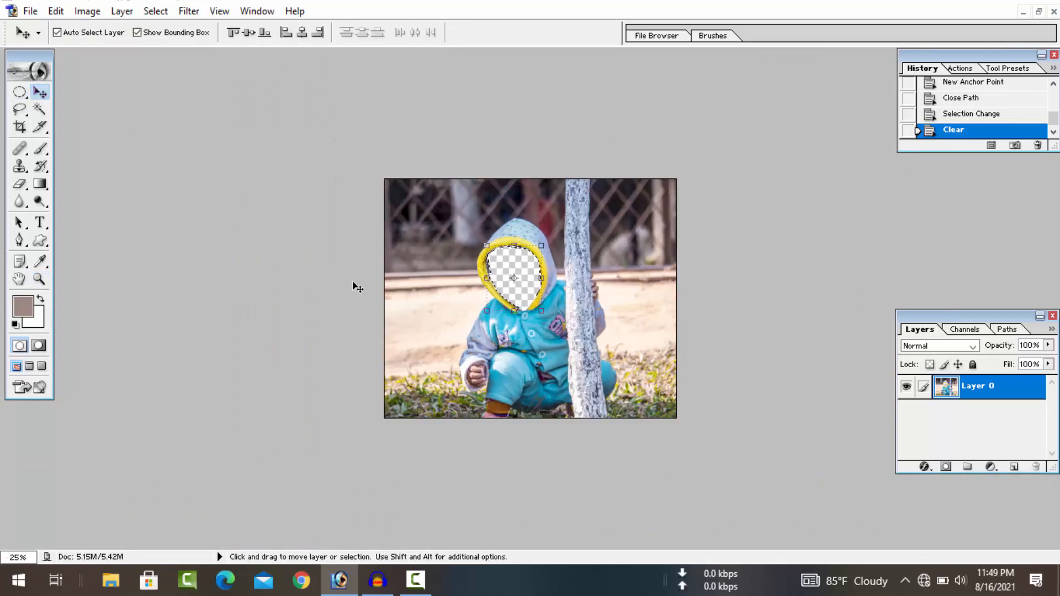
key(ctrl+d)
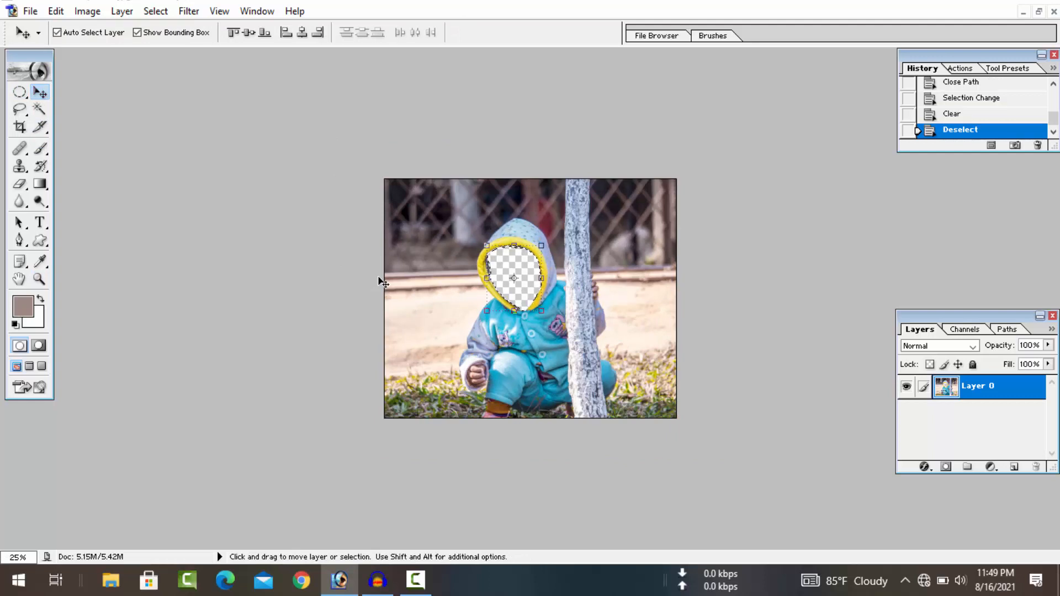
key(c)
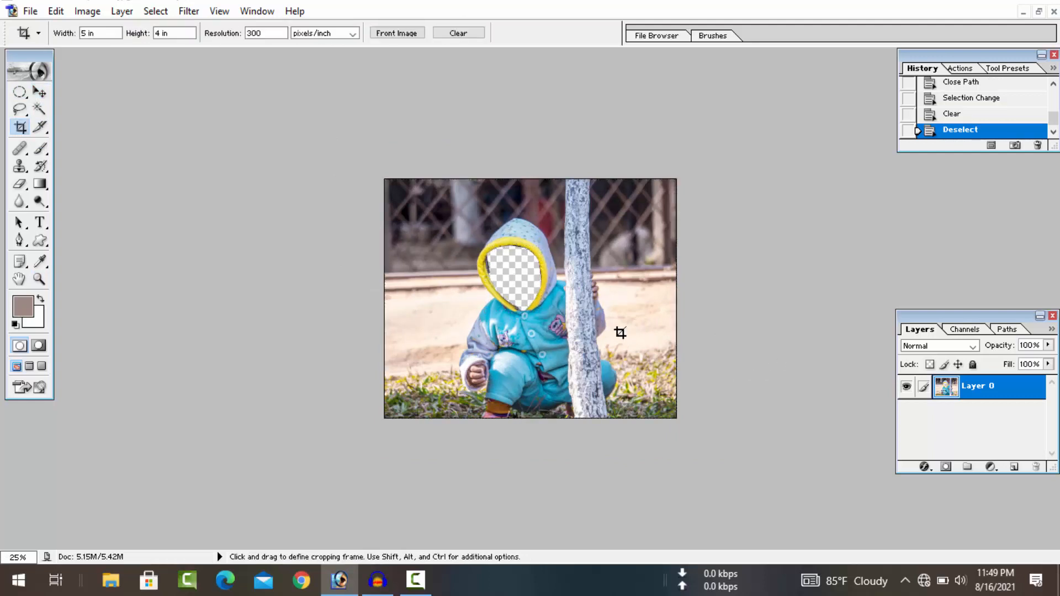
key(s)
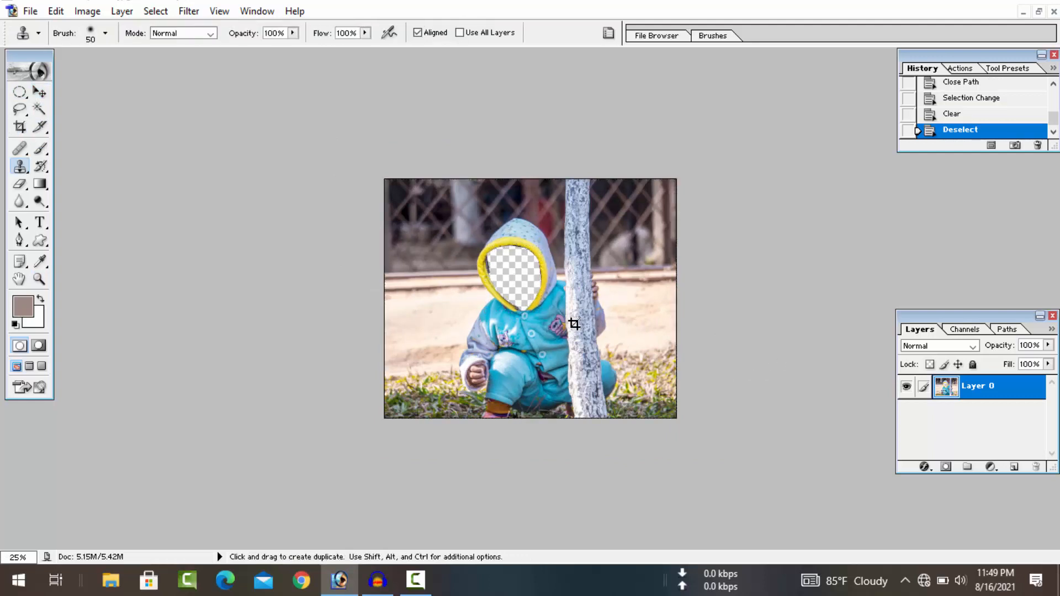
key(z)
alt+click(547, 340)
alt+click(547, 340)
alt+click(546, 340)
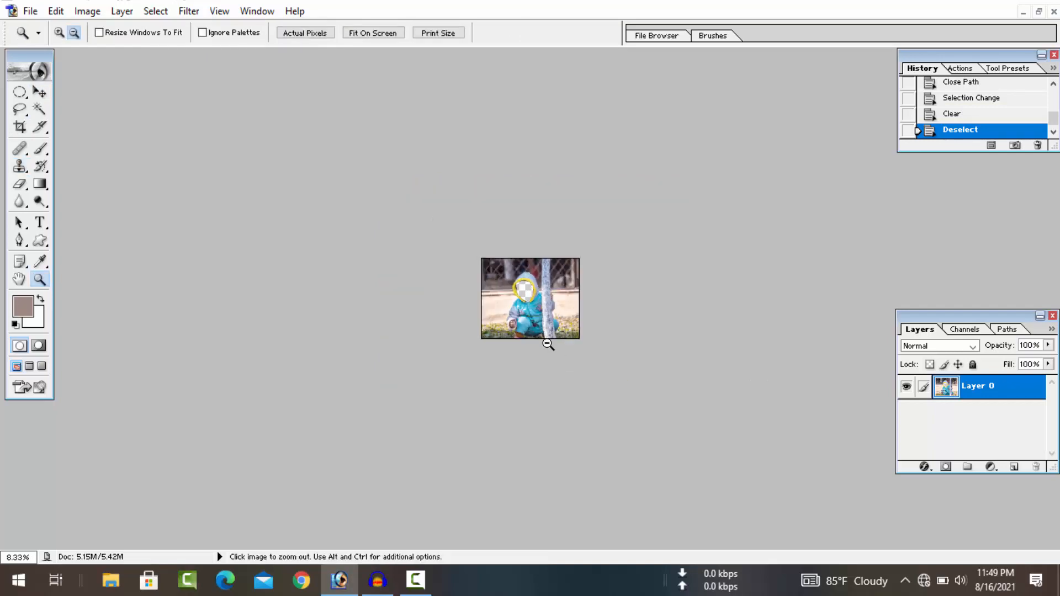
click(541, 339)
click(540, 339)
click(540, 339)
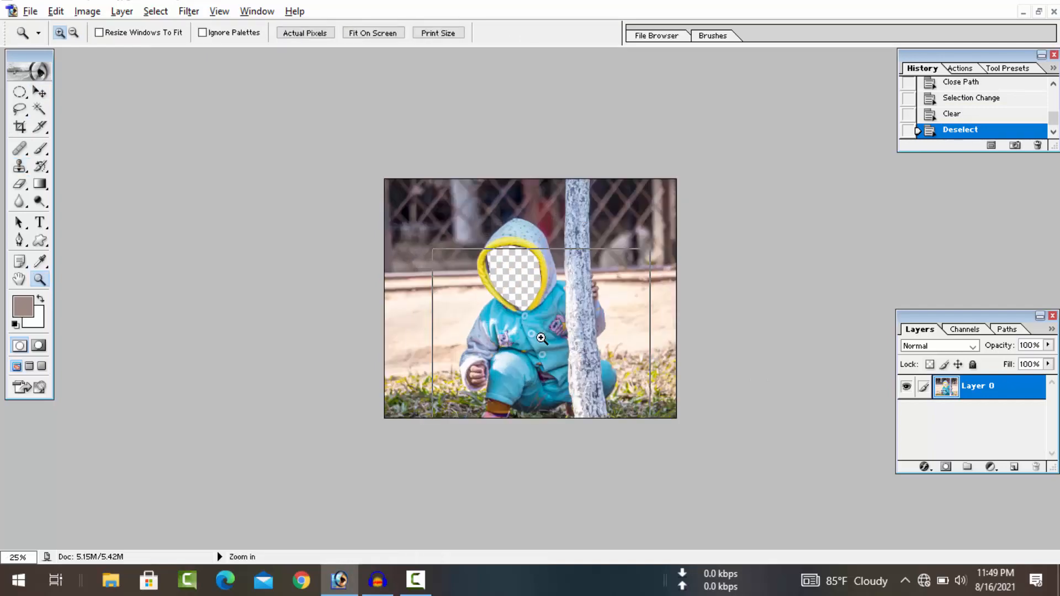
click(515, 341)
click(514, 341)
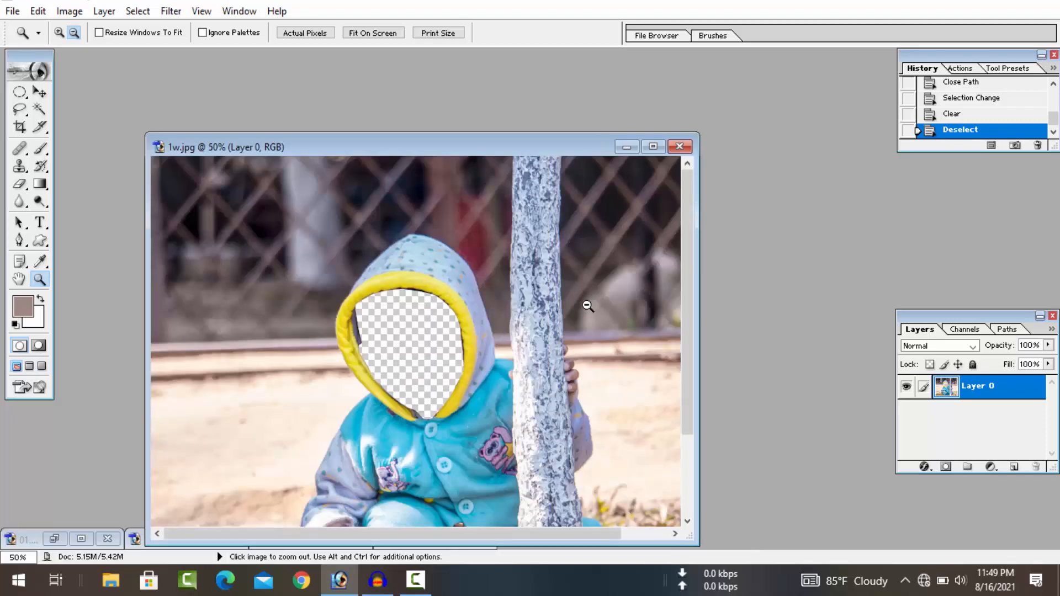
Step: Create a new A4 document at 300 pixels/inch in RGB Color with white contents, and place its window beside the photo's window
click(40, 91)
click(13, 11)
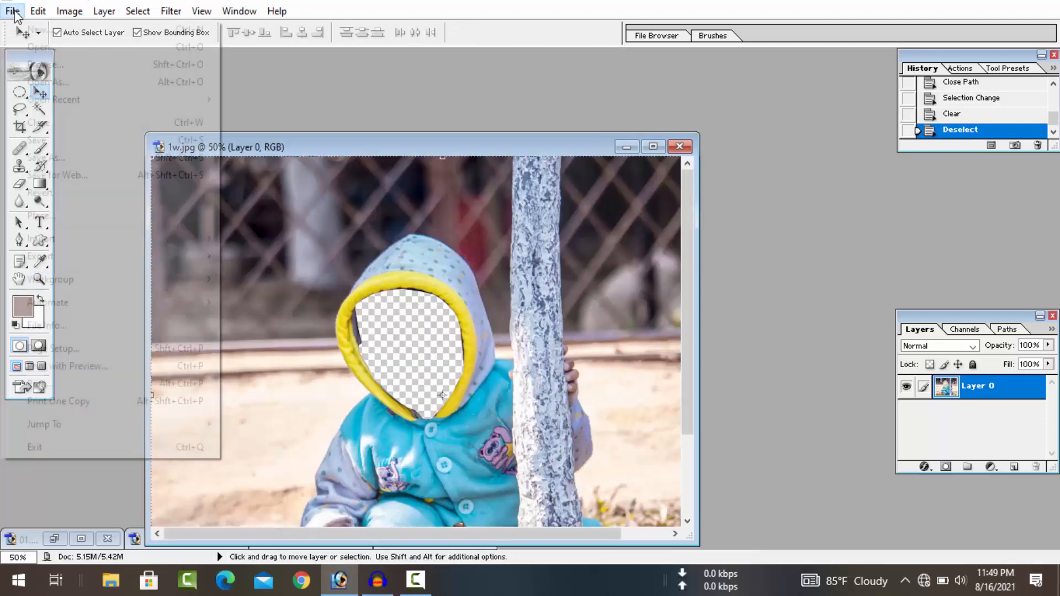
click(33, 29)
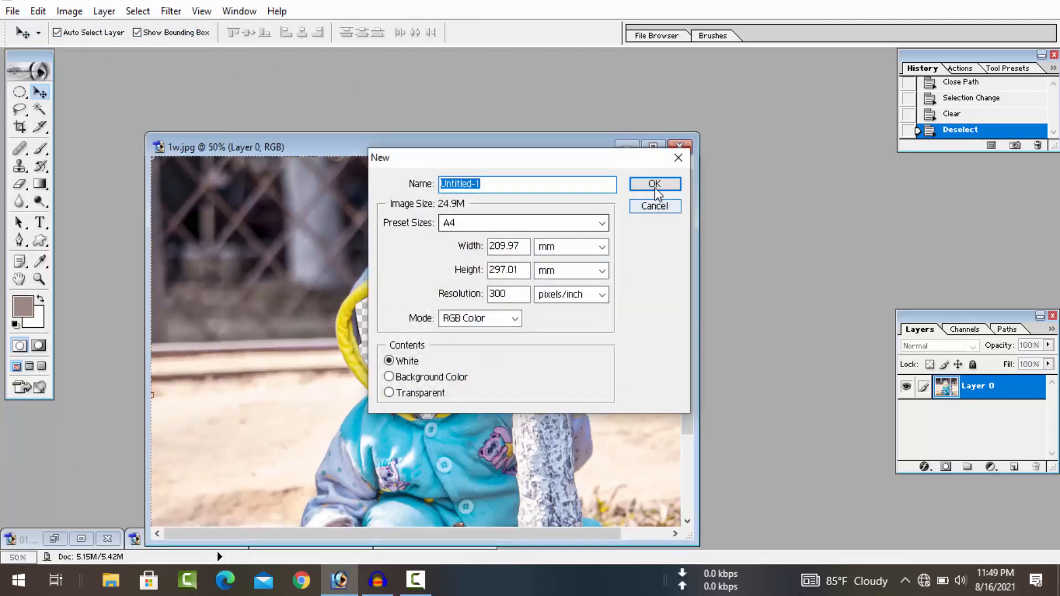
click(655, 184)
drag(256, 160, 663, 135)
Step: Copy the cut-out photo layer into the new A4 document and position it in the page's upper-left corner
click(421, 288)
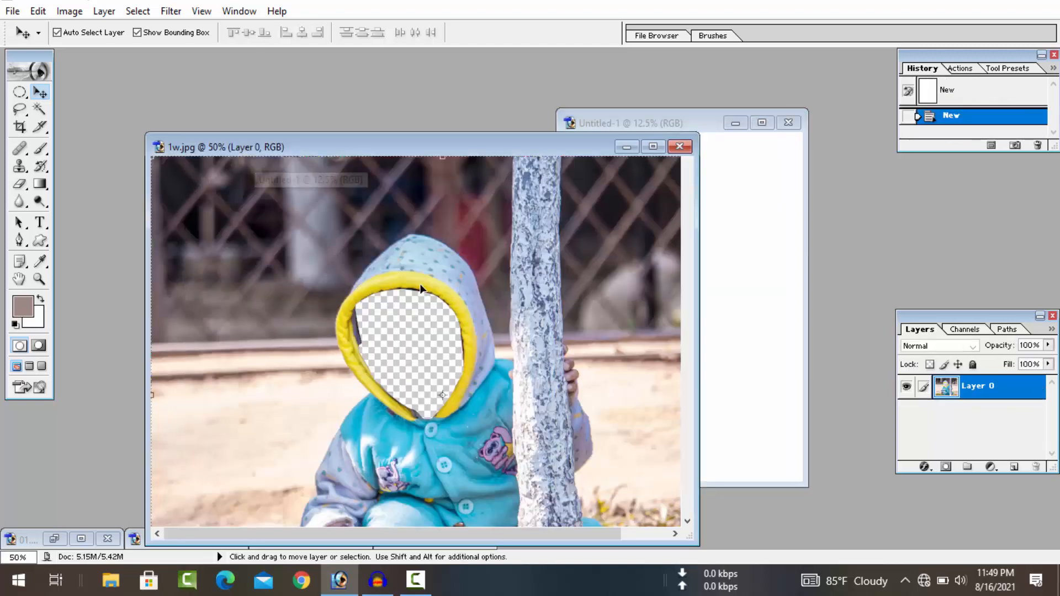
drag(421, 288, 632, 170)
click(708, 377)
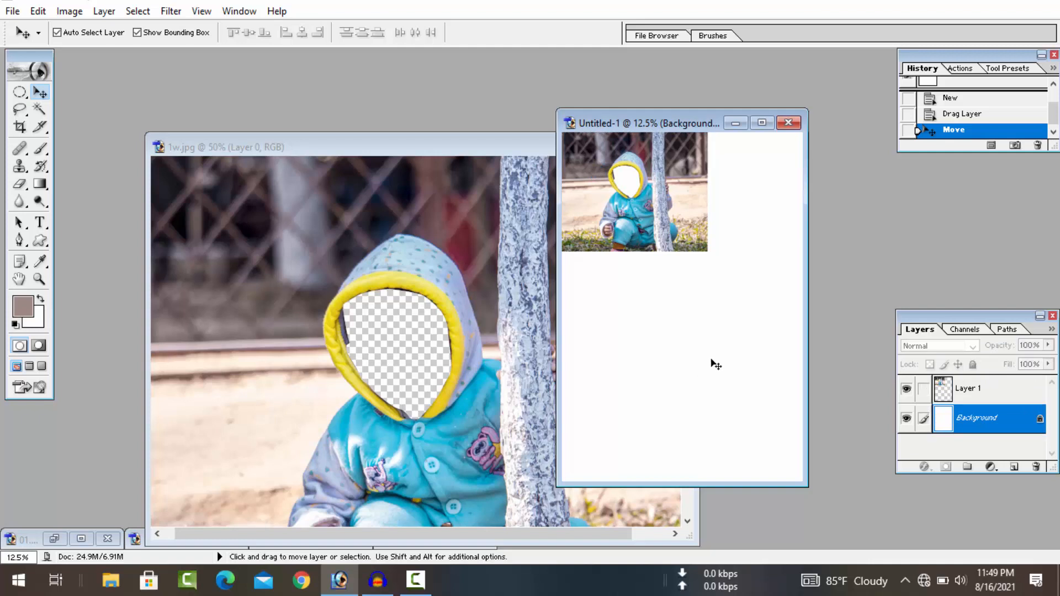
click(648, 208)
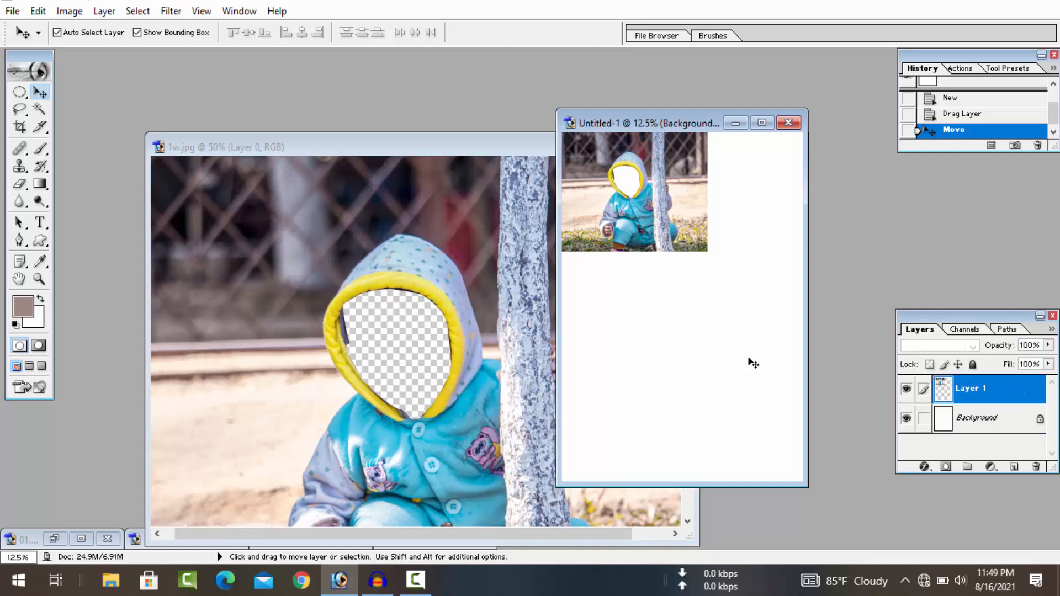
click(673, 423)
click(649, 221)
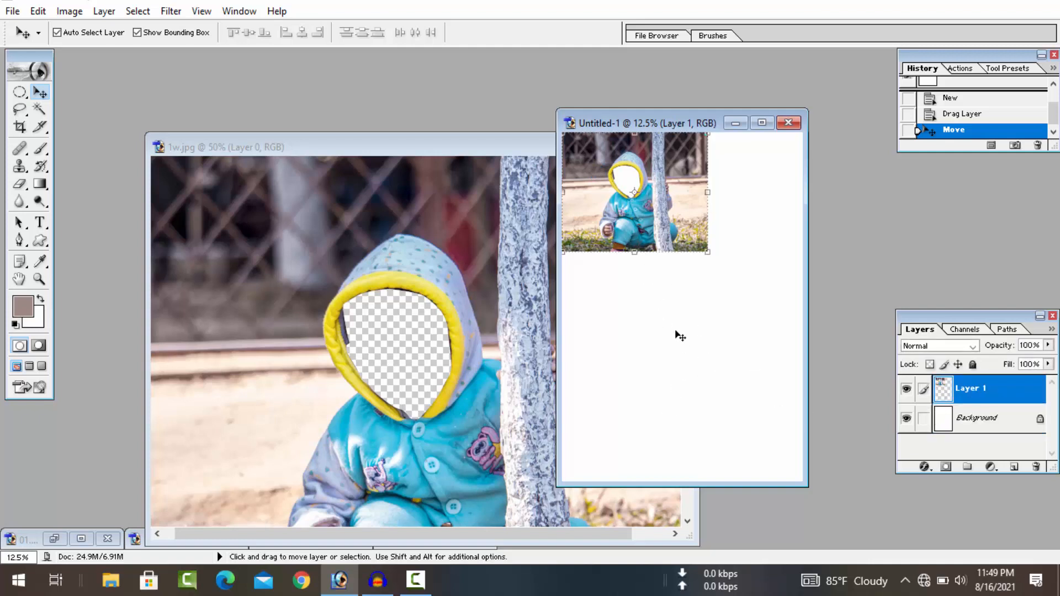
Step: Save the A4 document to the Desktop as Untitled-1 in Photoshop (*.PSD;*.PDD) format with layers kept
click(12, 11)
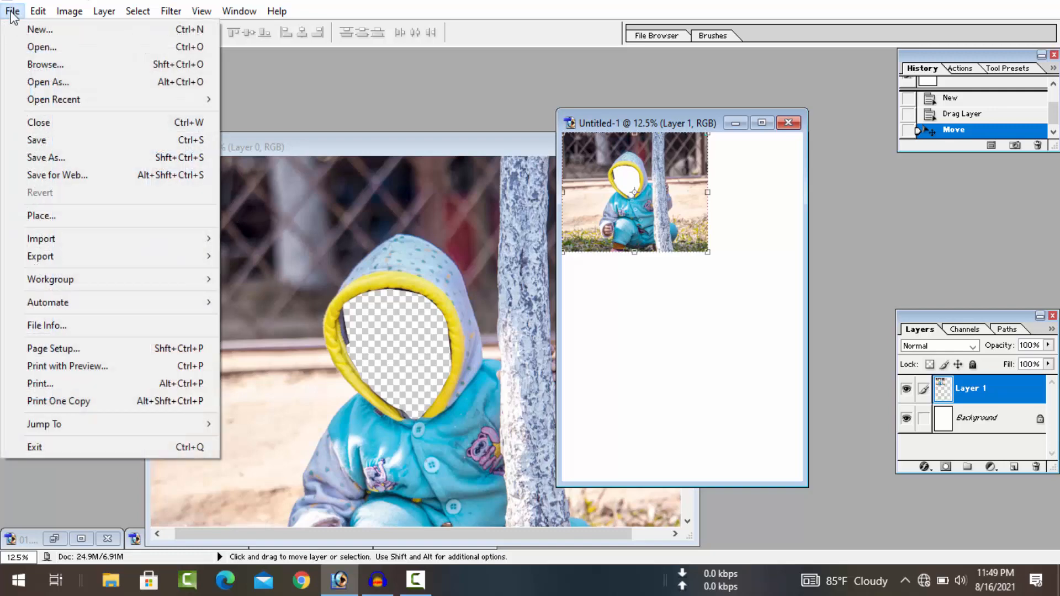
click(55, 161)
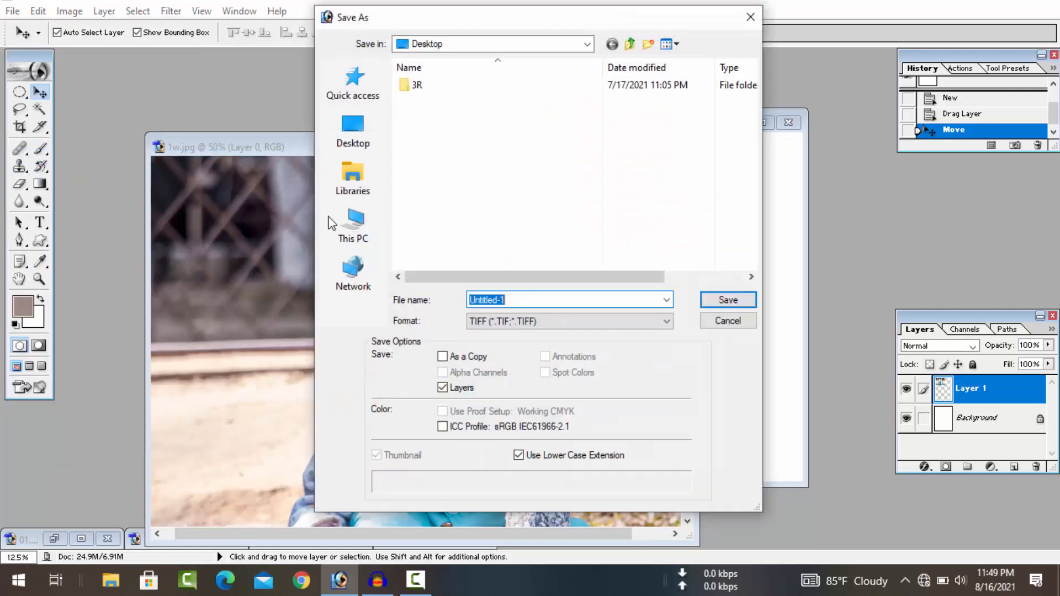
click(353, 129)
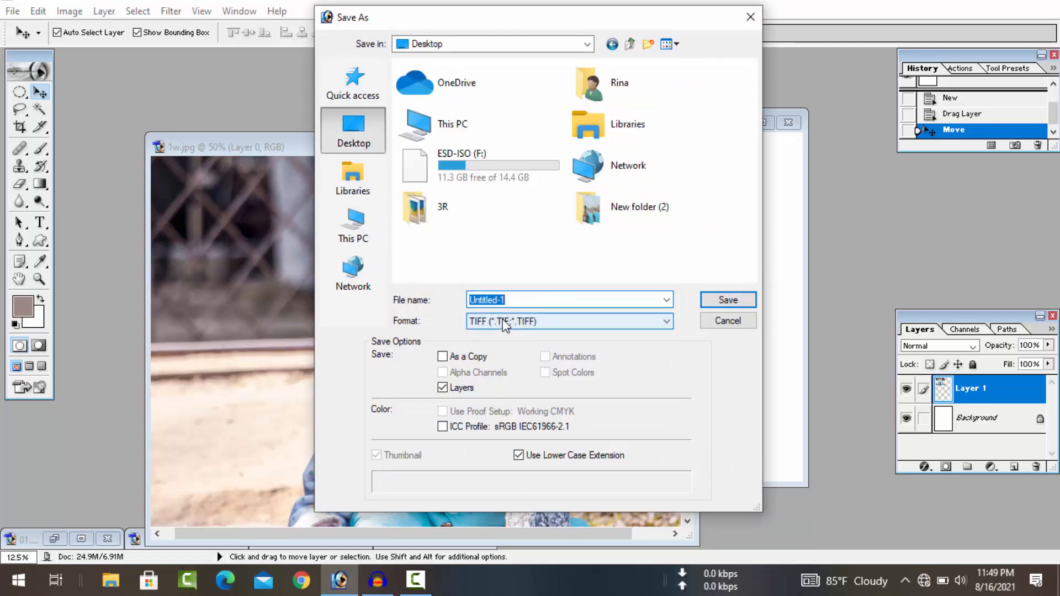
click(505, 326)
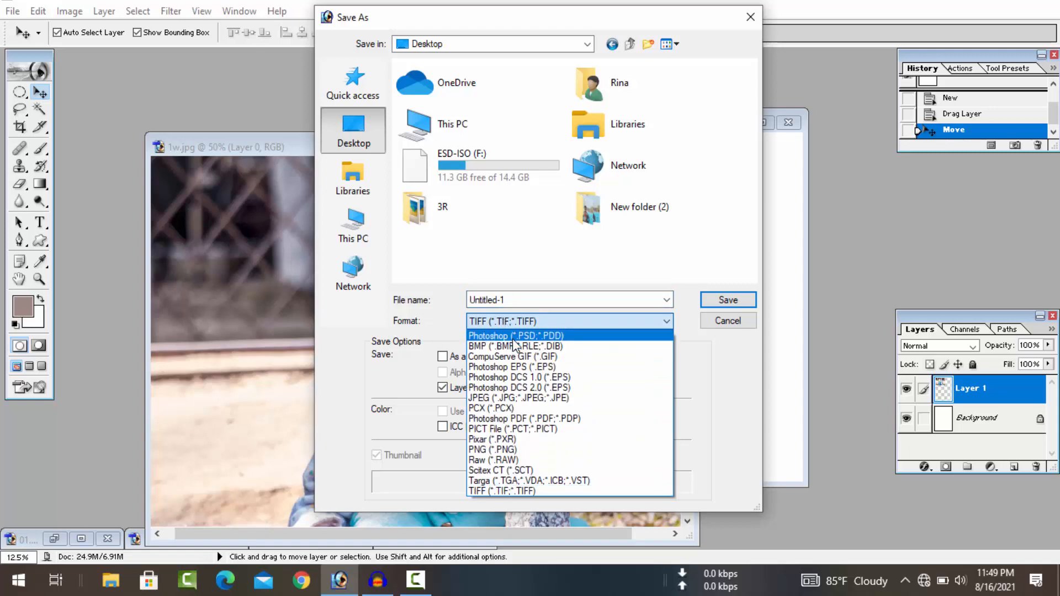
click(512, 337)
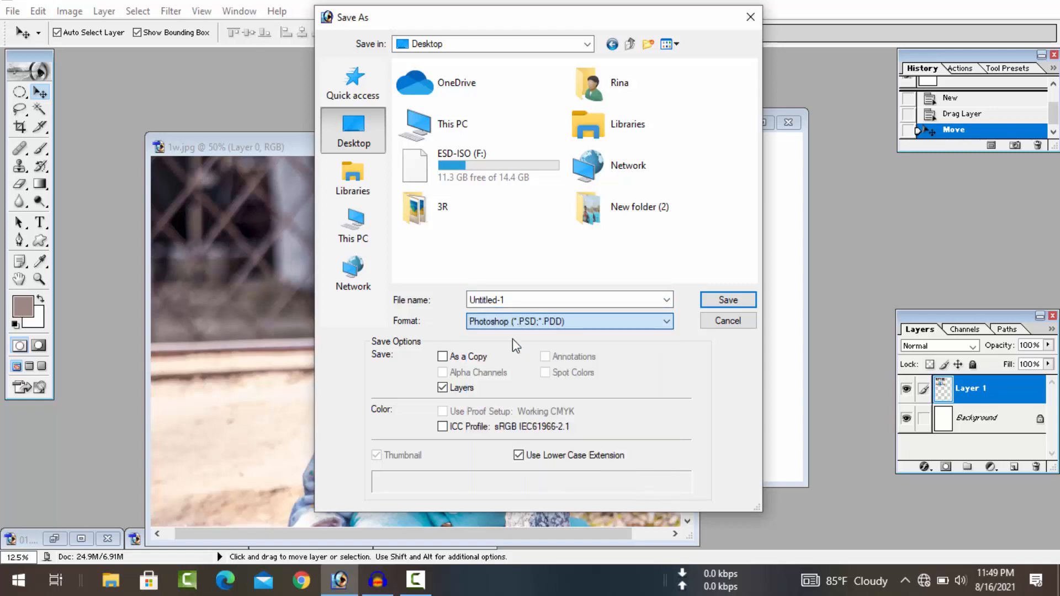
click(726, 300)
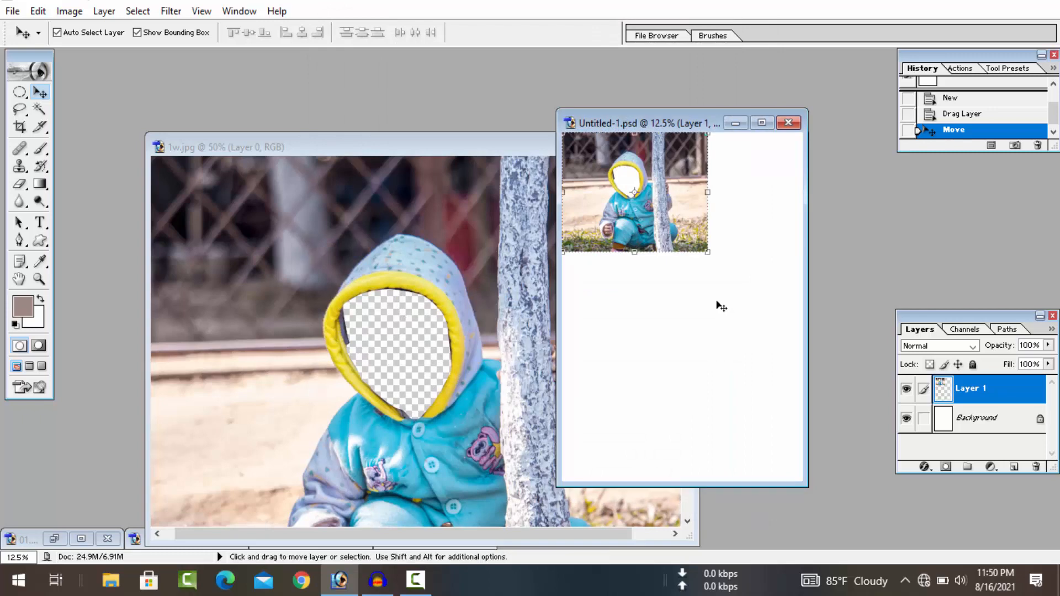
Step: Move the cut-out layer toward the middle of the A4 page, then copy it into 1w.jpg and reposition it over the original
drag(679, 243, 706, 347)
drag(628, 245, 667, 239)
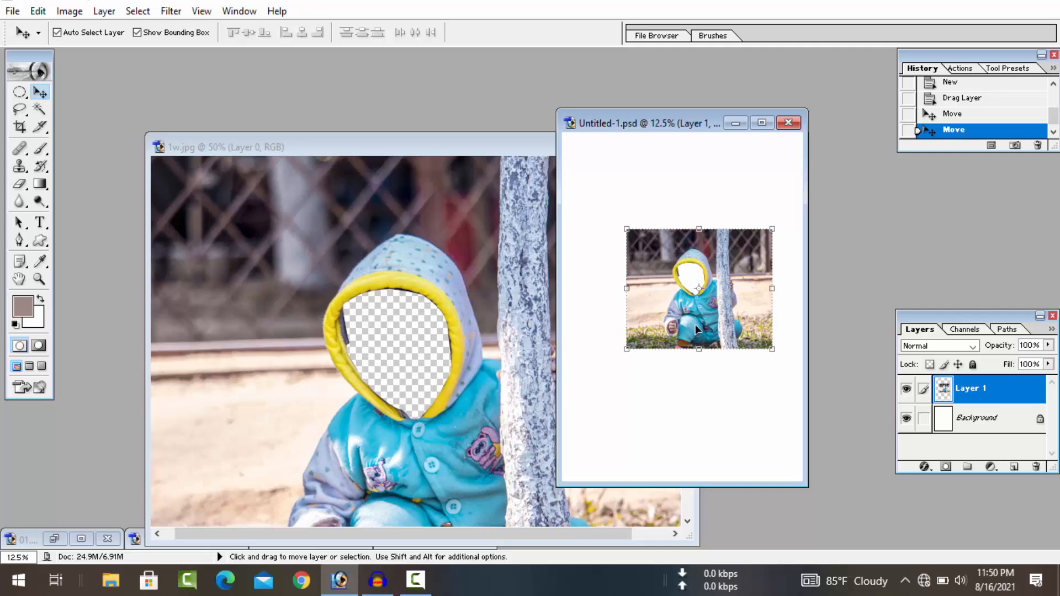
drag(671, 275, 425, 352)
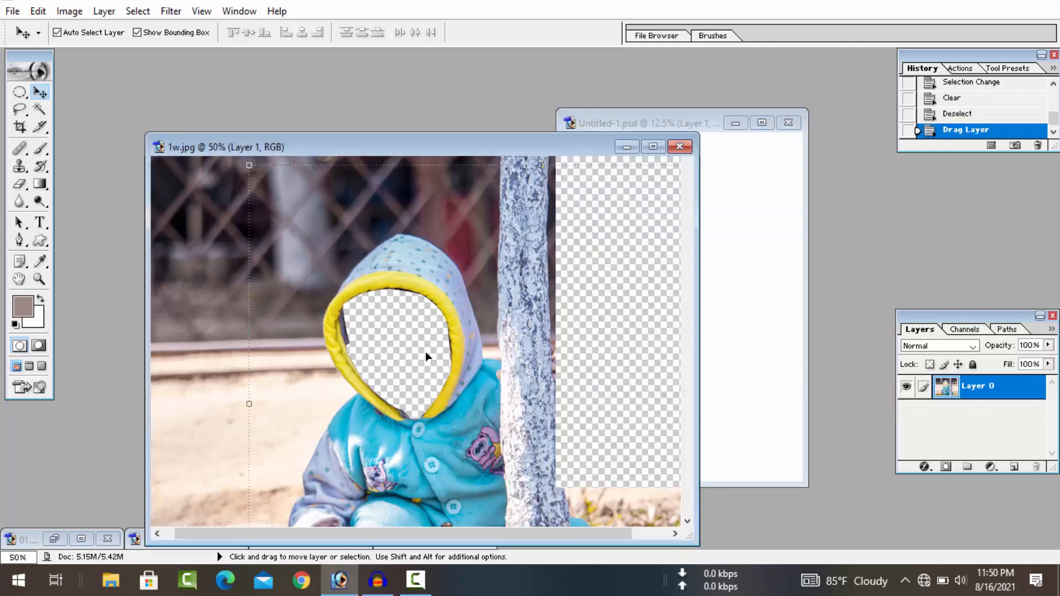
drag(543, 336, 476, 293)
drag(411, 310, 512, 314)
drag(466, 352, 471, 373)
key(ctrl+t)
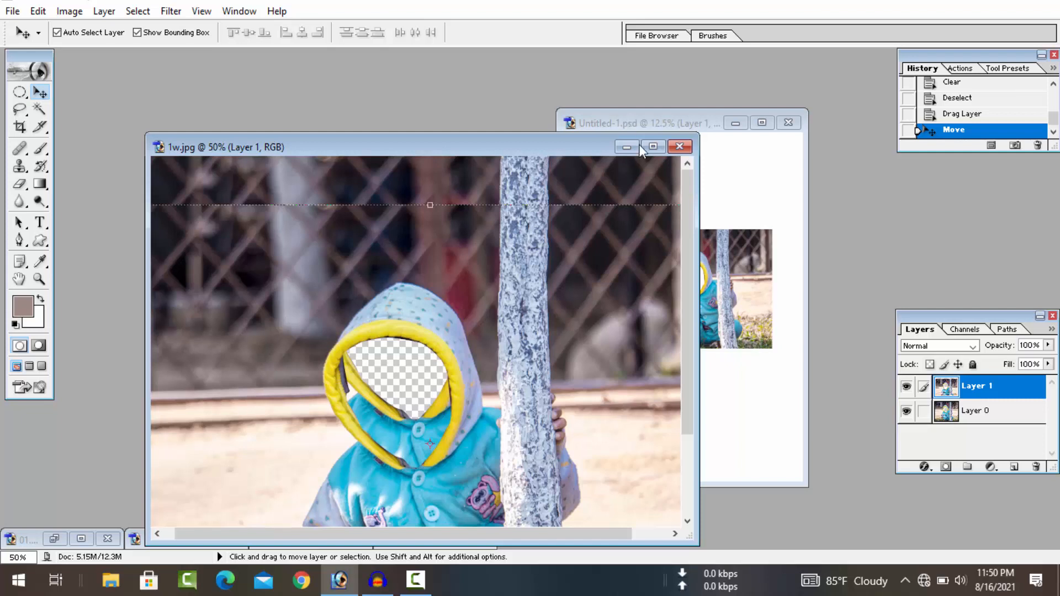
Step: Close 1w.jpg and the A4 document Untitled-1.psd without saving their latest changes
click(680, 146)
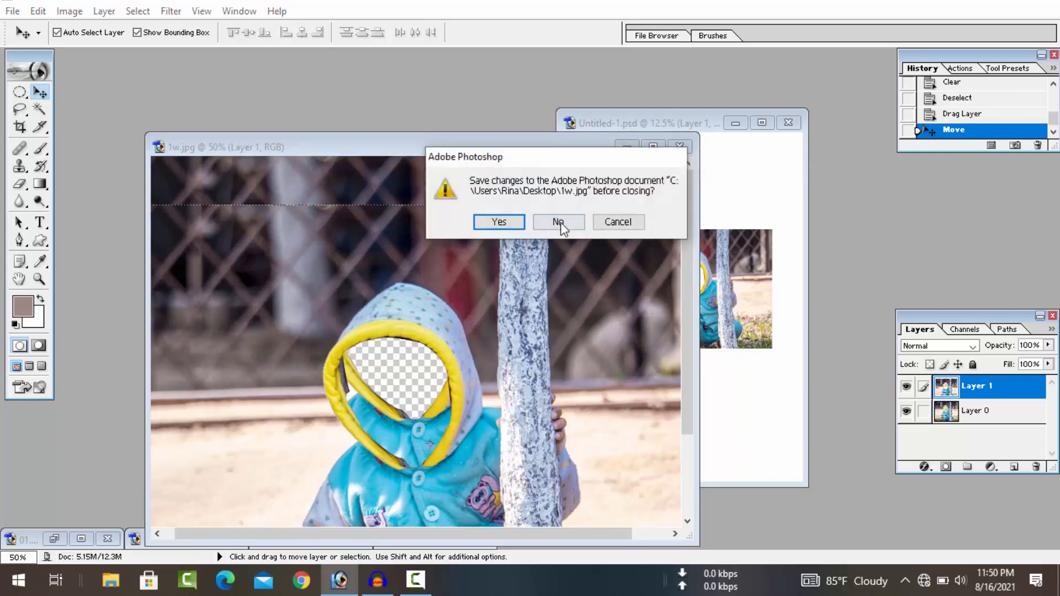
click(558, 221)
click(787, 122)
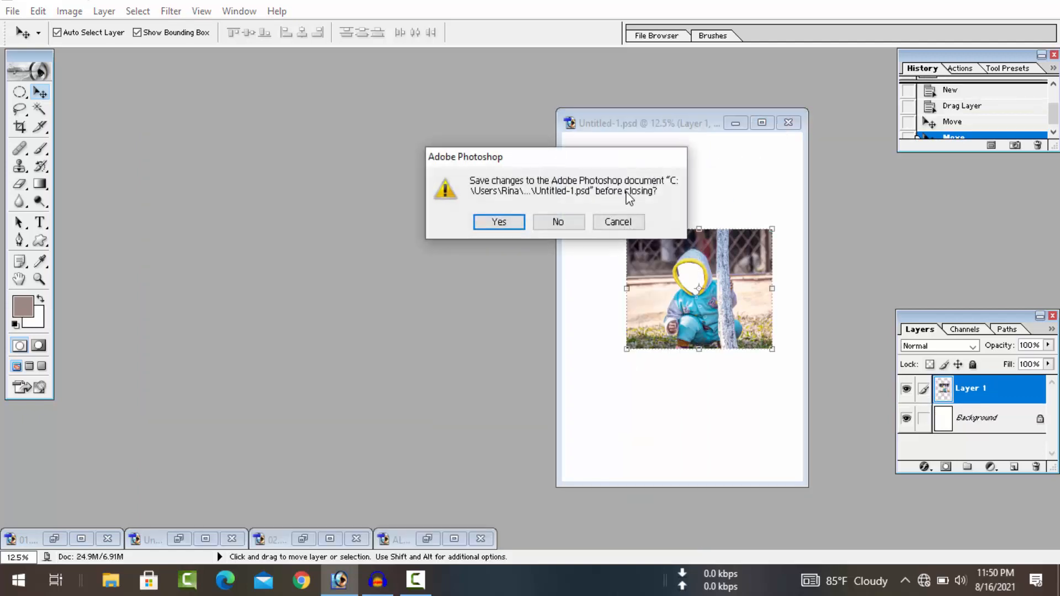
click(557, 222)
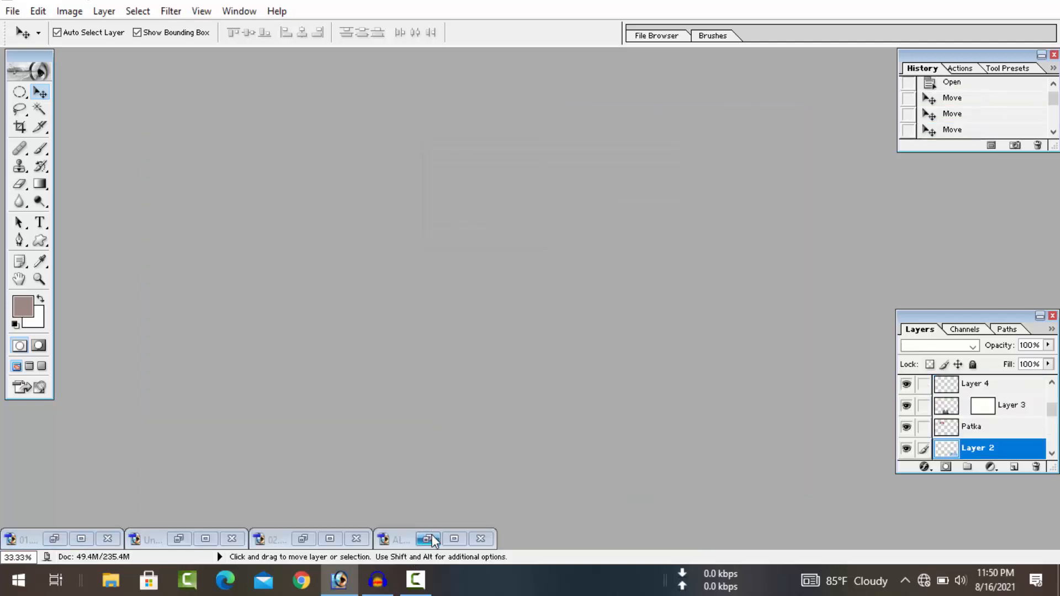
Step: Restore the minimized template documents ALL IMAGE 2.psd, 02.psd, Untitled-1.psd and 01.psd, spread out their windows and bring 02.psd to the front
click(429, 539)
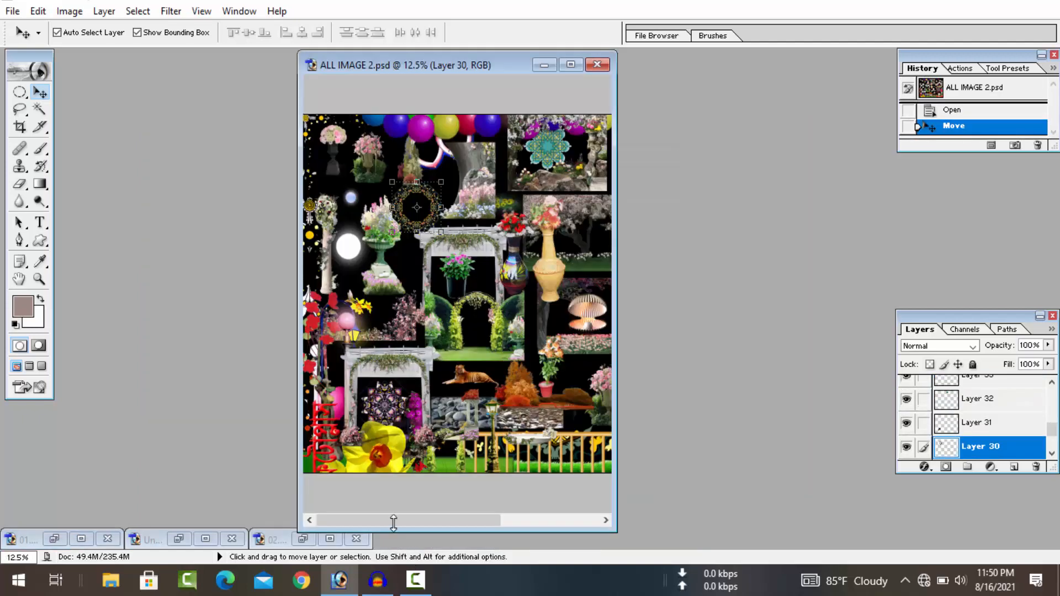
click(304, 539)
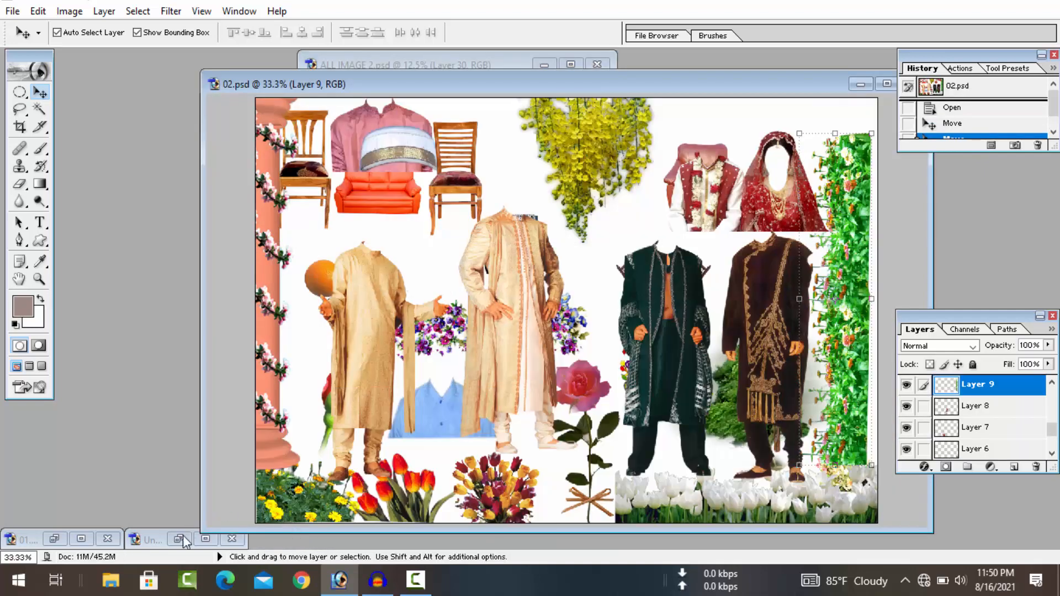
click(180, 539)
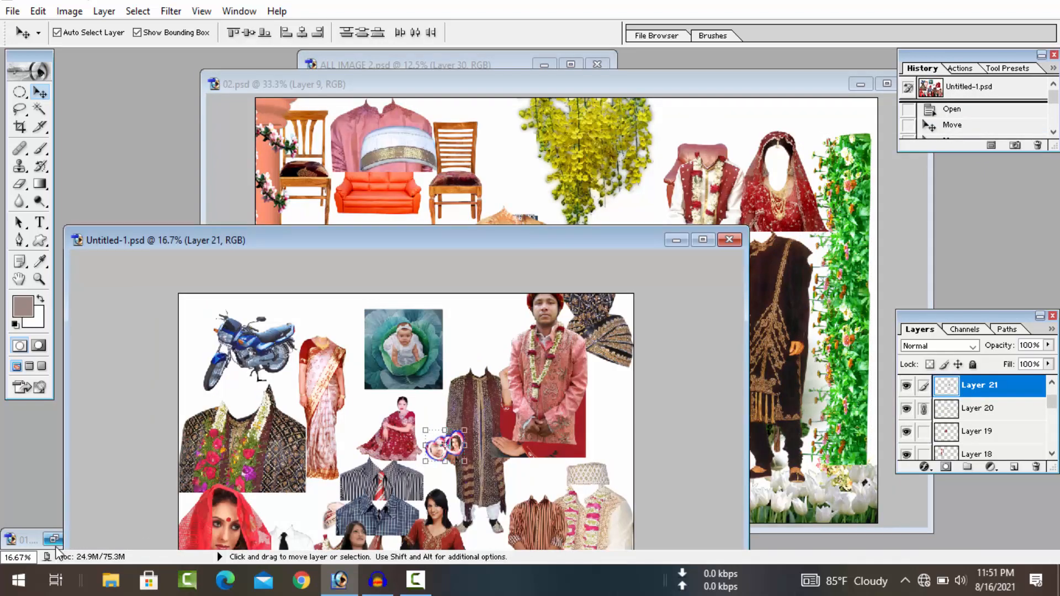
click(54, 540)
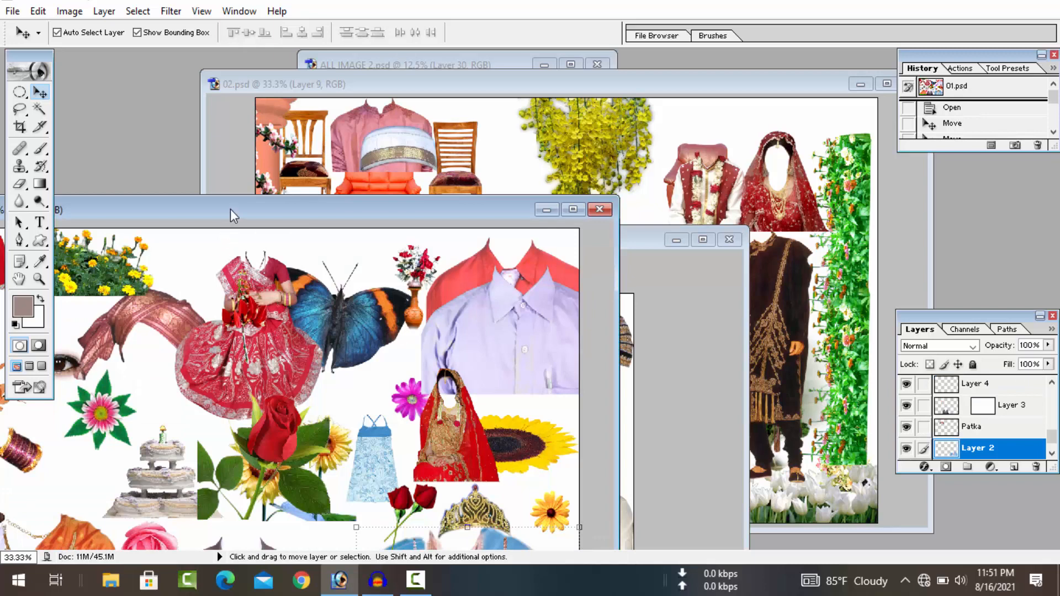
drag(230, 209, 733, 115)
click(280, 349)
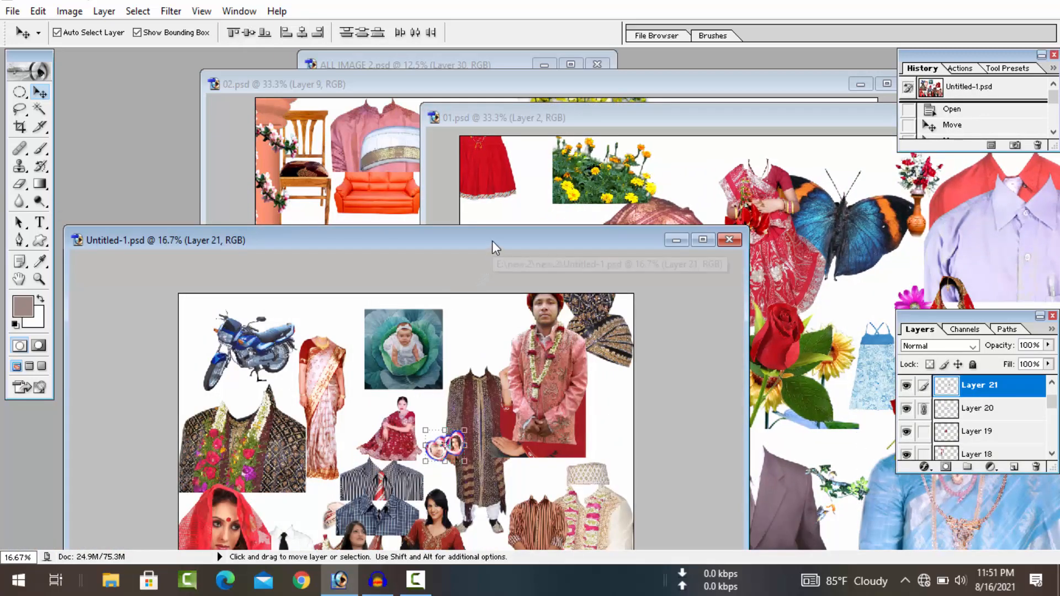
click(354, 198)
Step: In 02.psd, move the white cap below the pink shirt, the purple flowers beneath the yellow blossoms, and the cream sherwani beside the beige kurta
click(400, 147)
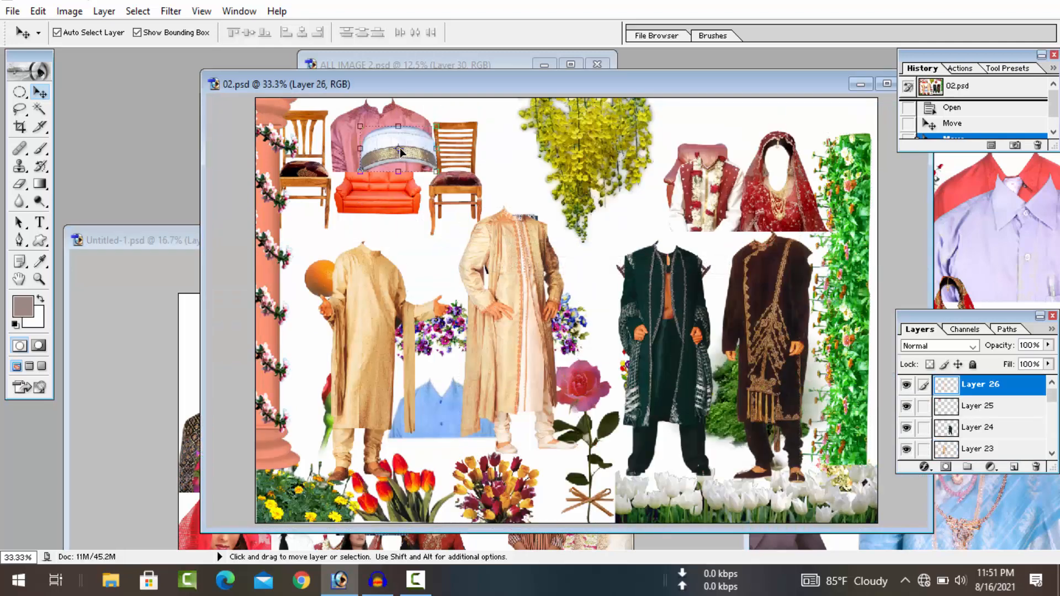
drag(400, 147, 414, 245)
drag(499, 268, 597, 382)
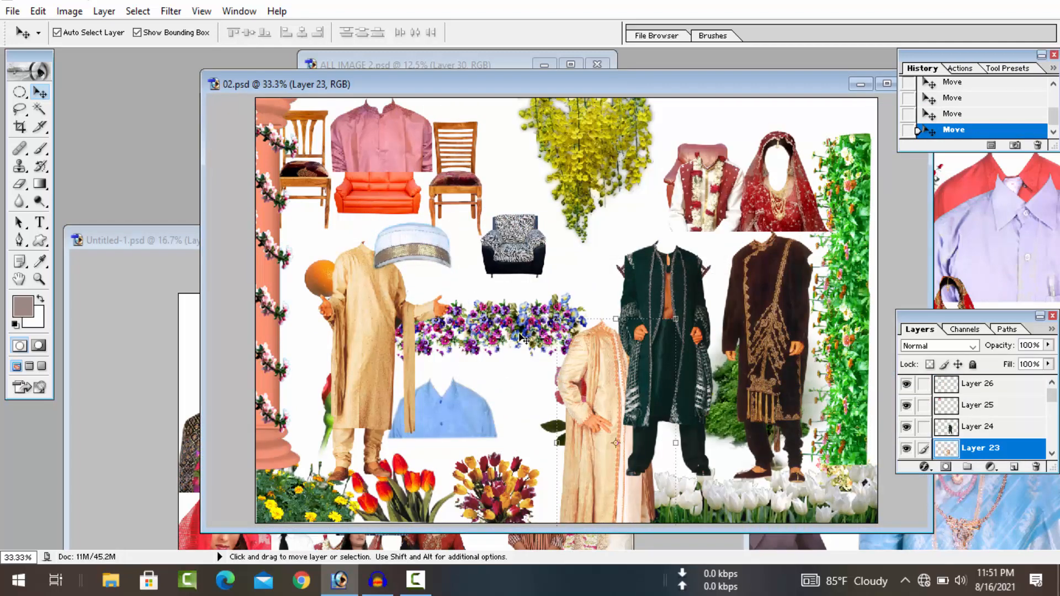
drag(523, 338, 589, 227)
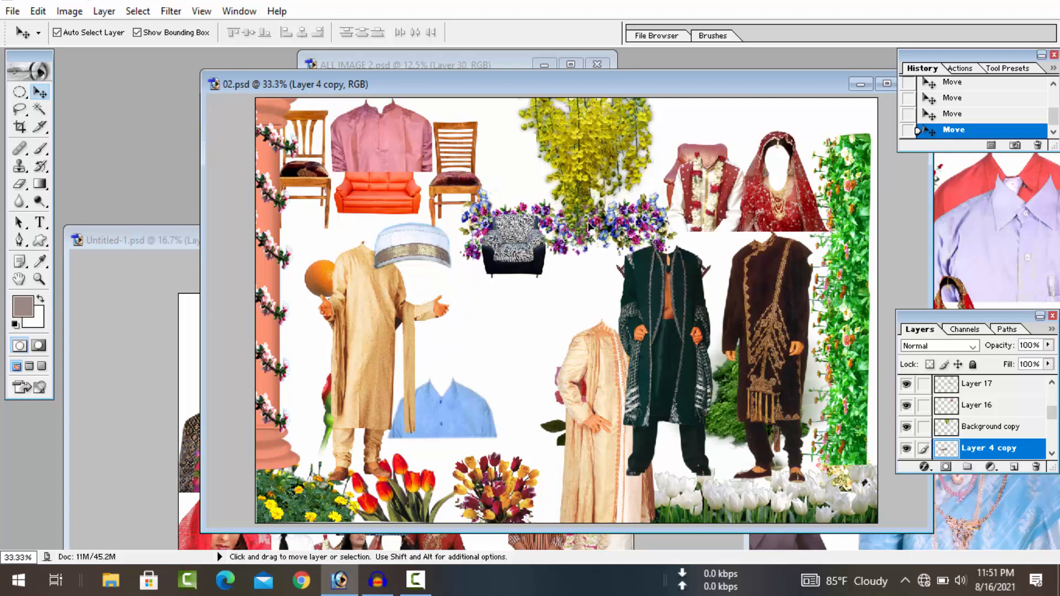
drag(608, 400, 449, 294)
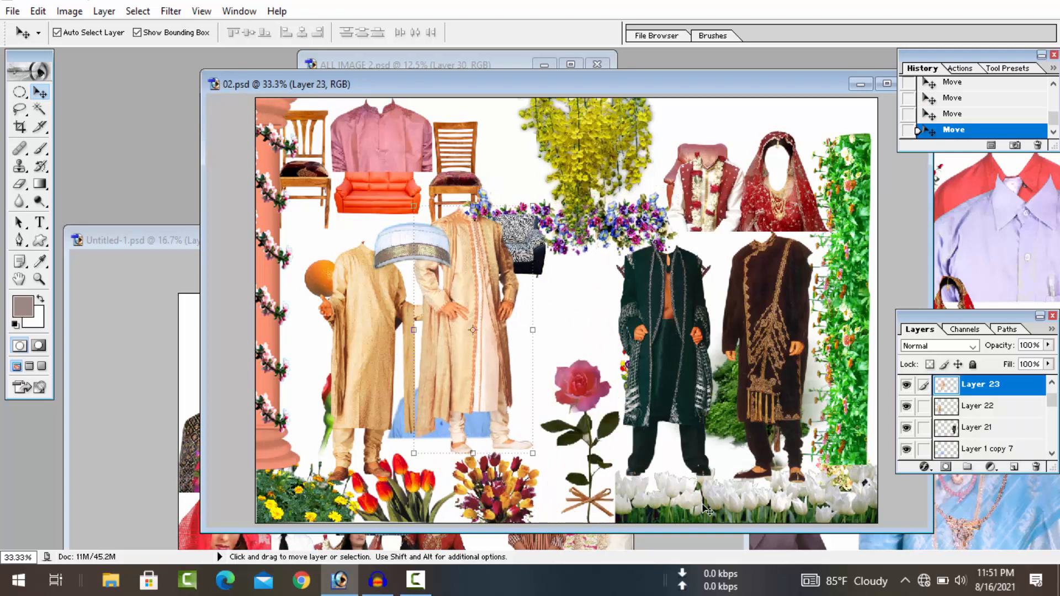
Step: Nudge the green flowering vine slightly and move the faceless bride and groom costume layer to the middle of the page above the pink rose
mouse_move(707, 509)
mouse_down()
mouse_move(478, 418)
mouse_move(482, 433)
mouse_move(697, 481)
mouse_move(701, 502)
mouse_up()
click(840, 319)
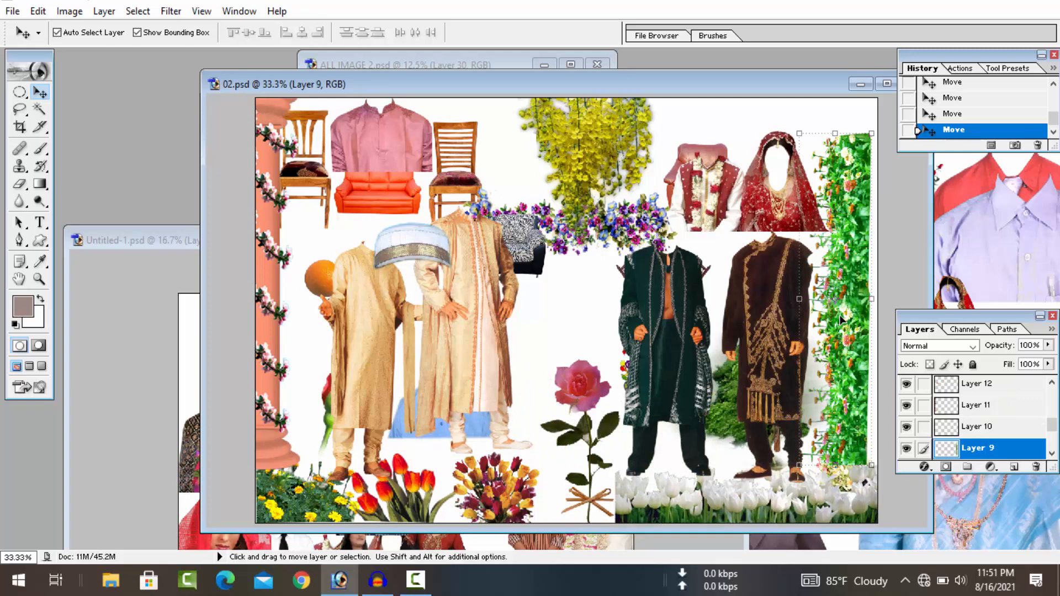
drag(841, 320, 847, 317)
click(763, 175)
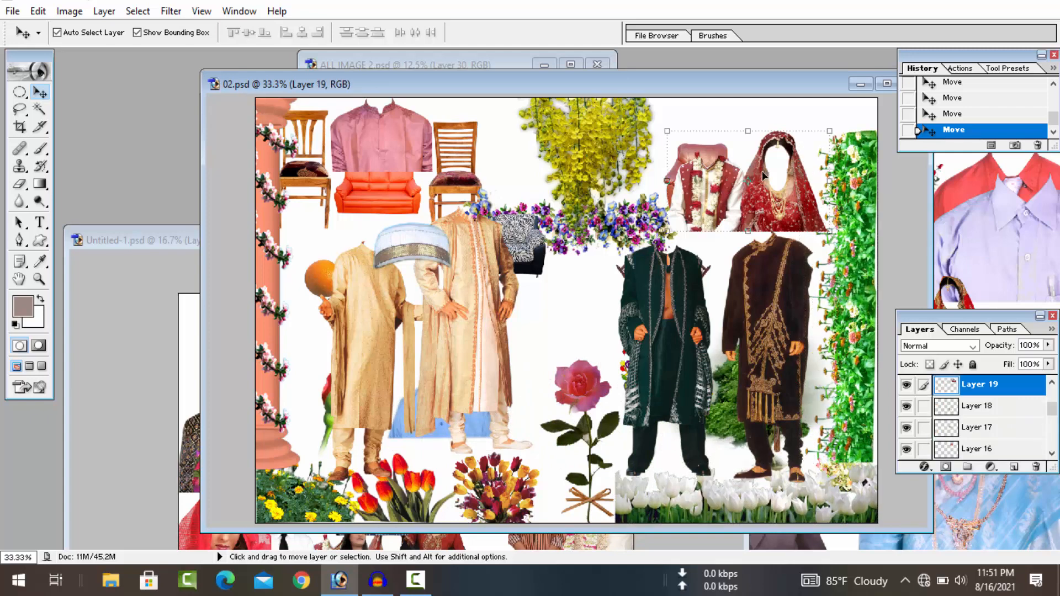
drag(762, 170, 582, 331)
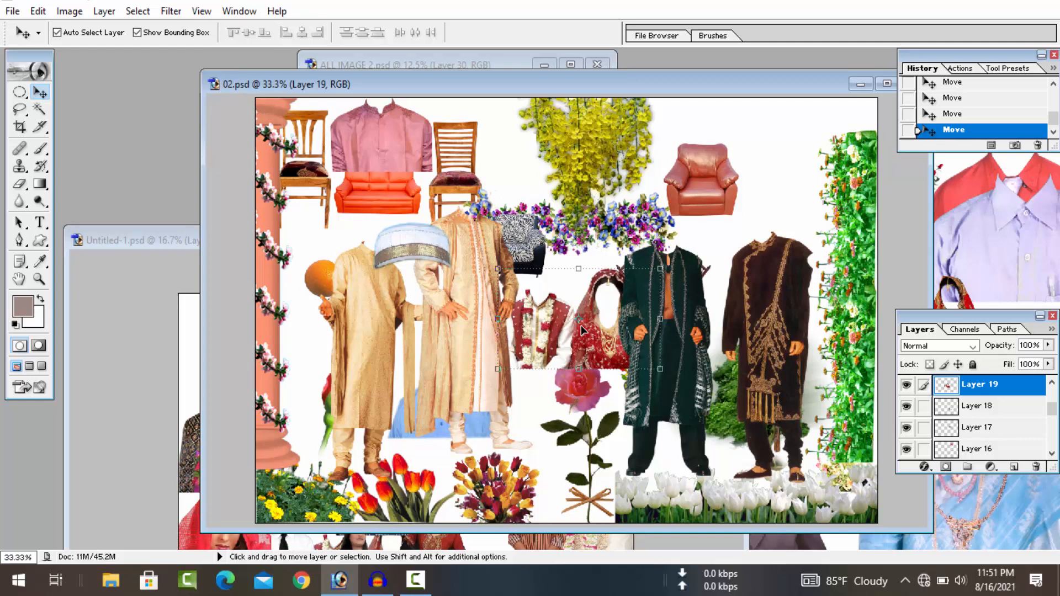
mouse_move(581, 330)
mouse_down()
mouse_move(574, 366)
mouse_move(580, 312)
mouse_up()
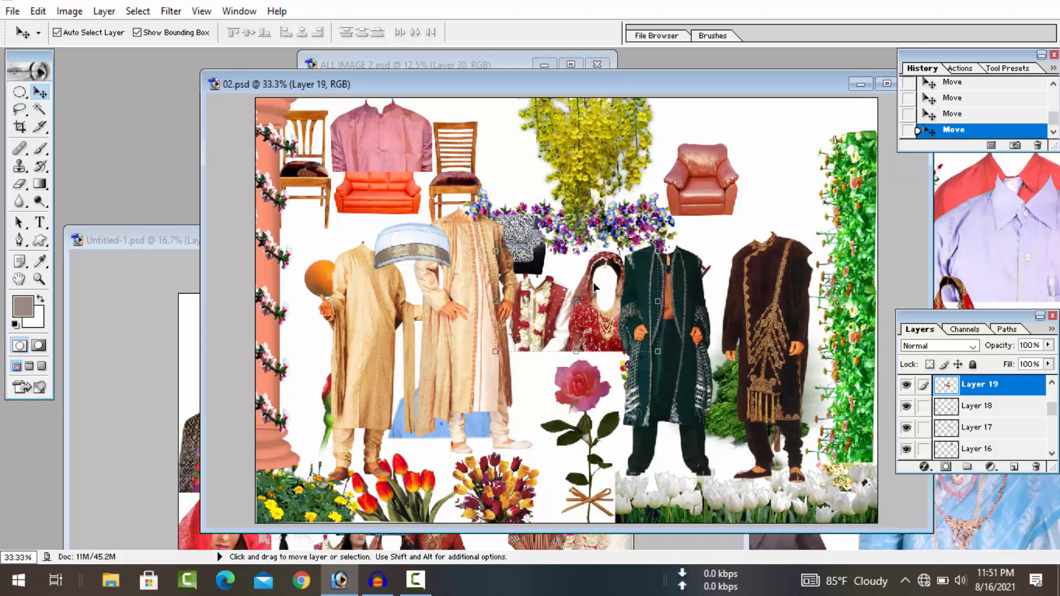